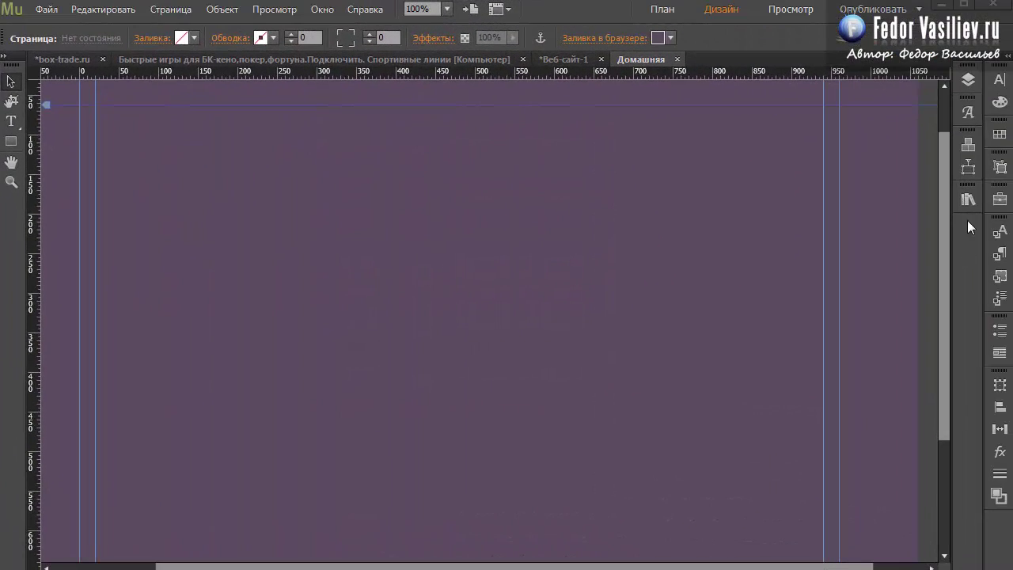
Place the Image Hover widget from the MuseFree.com 14 library folder onto the upper part of the page
left_click(969, 204)
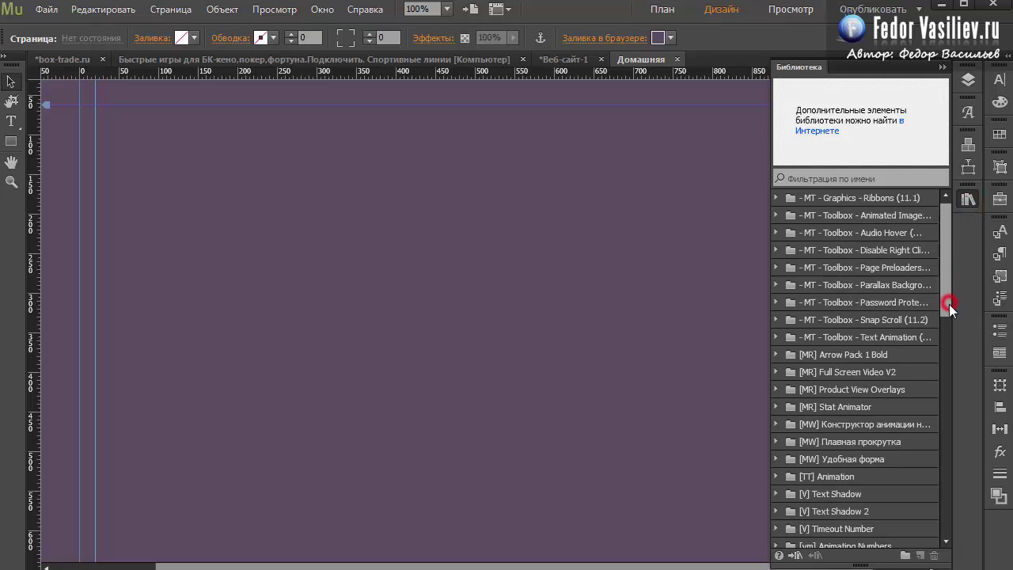
left_click_drag(949, 304, 941, 405)
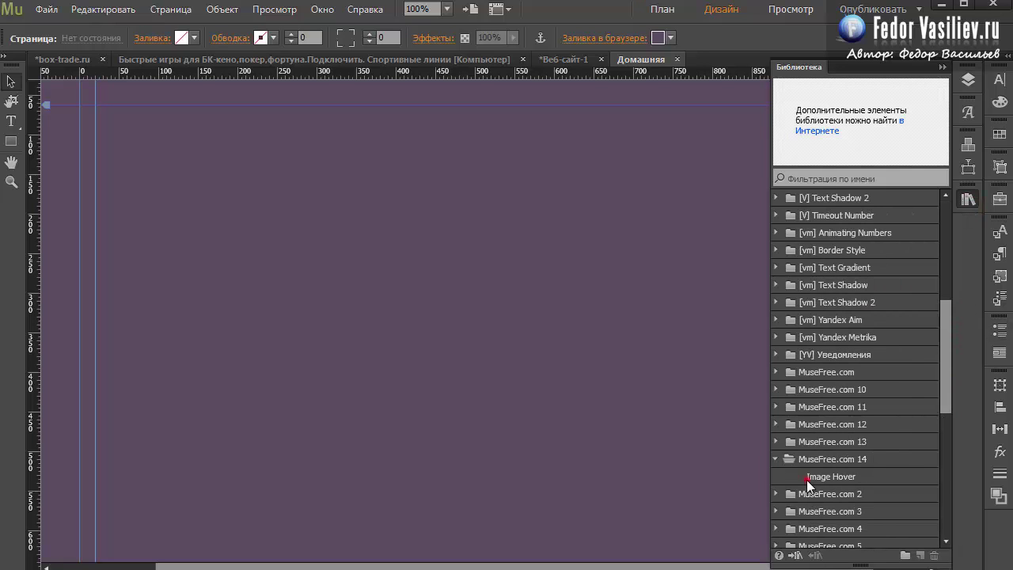
left_click_drag(806, 480, 164, 148)
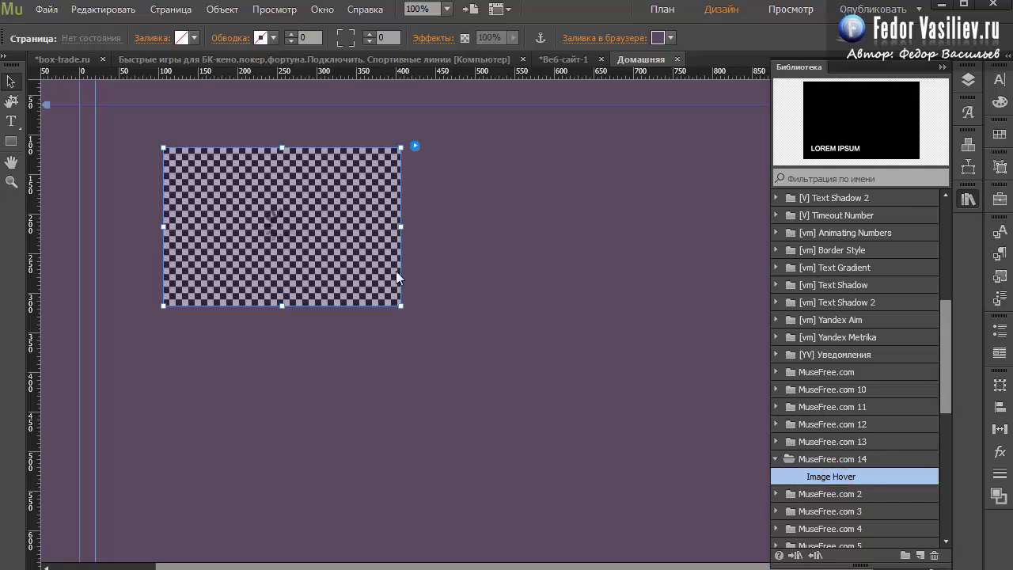
left_click(943, 67)
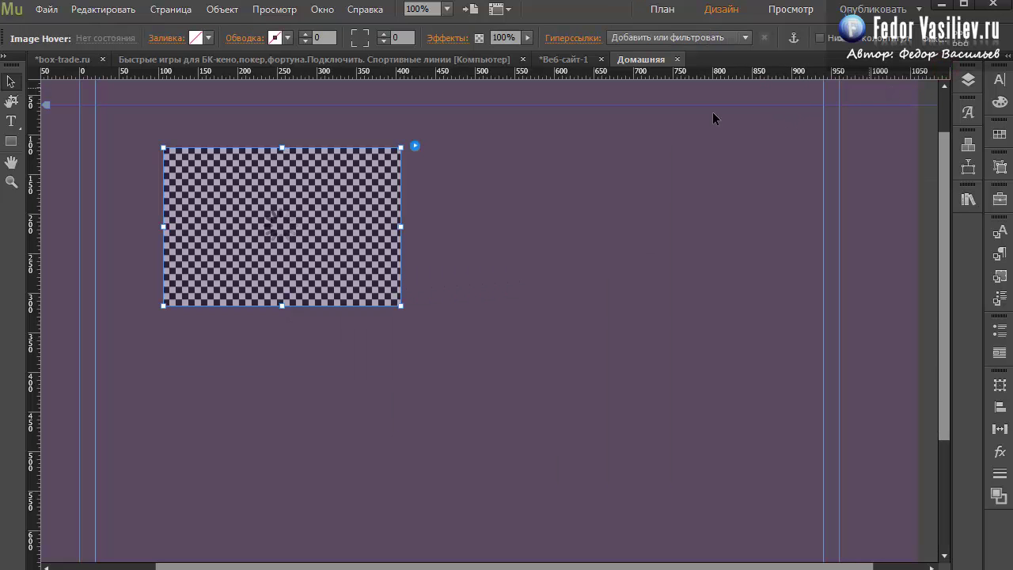
Position the Image Hover widget against the page's left column guide and open its options
left_click_drag(316, 183, 393, 173)
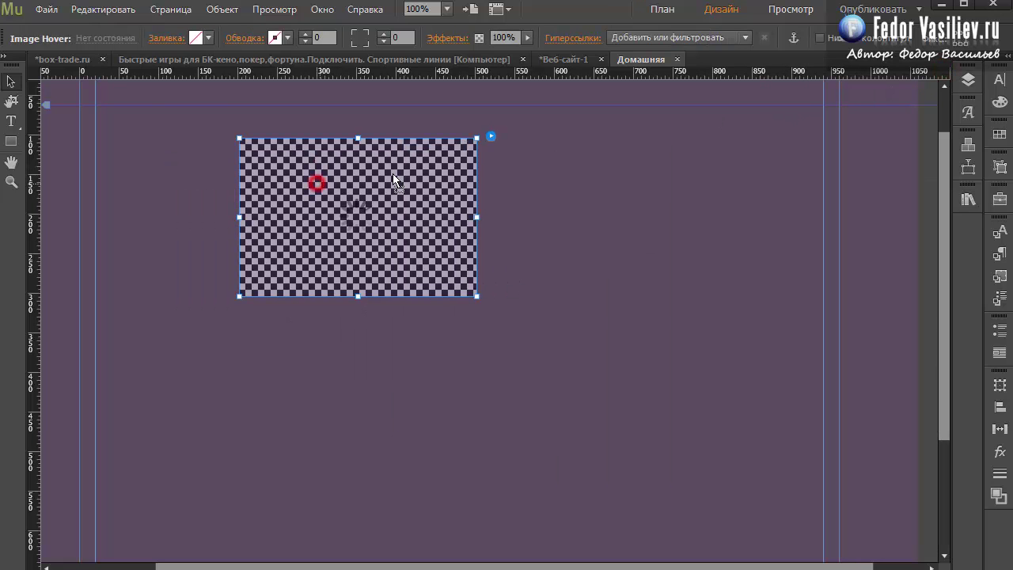
left_click(491, 139)
left_click(433, 181)
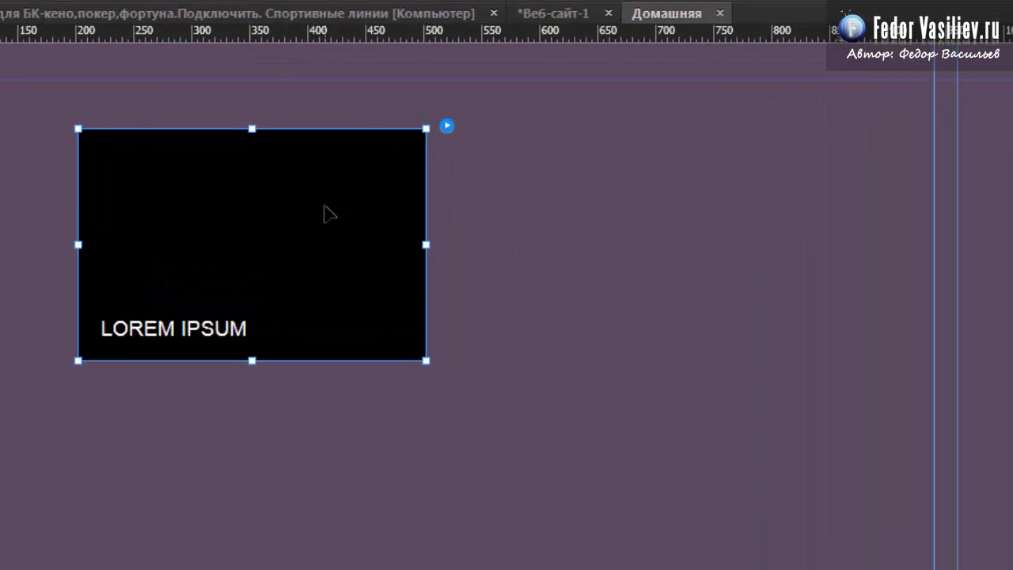
left_click(447, 127)
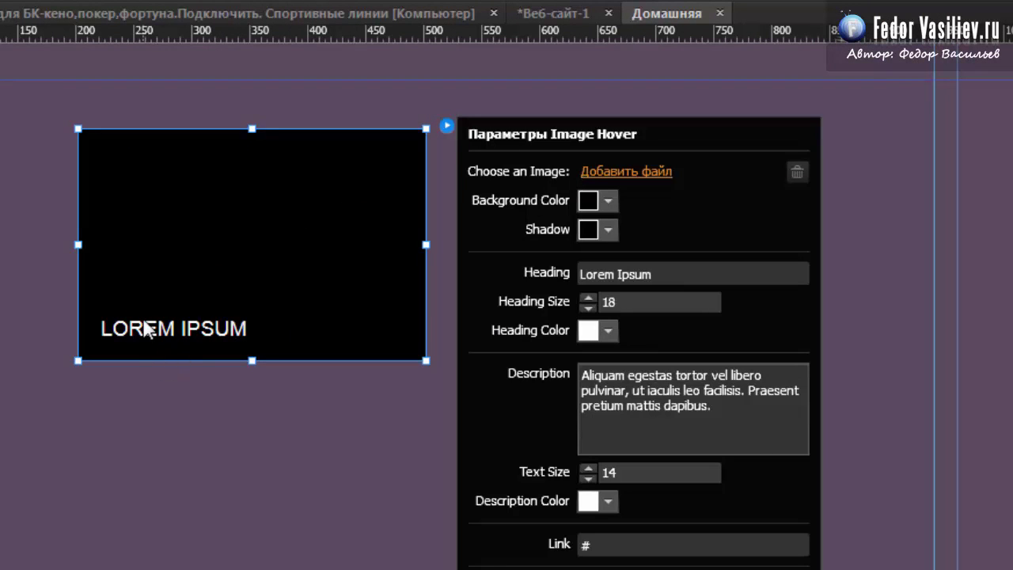
left_click(228, 224)
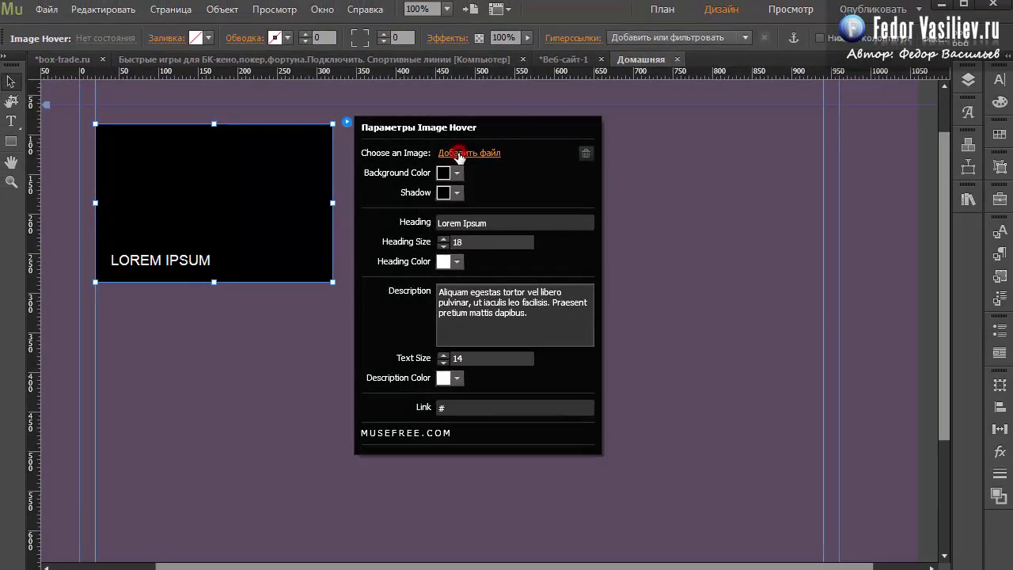
Assign the blue space wallpaper as the widget's image and enlarge the widget to about 435 by 300 px
left_click(645, 175)
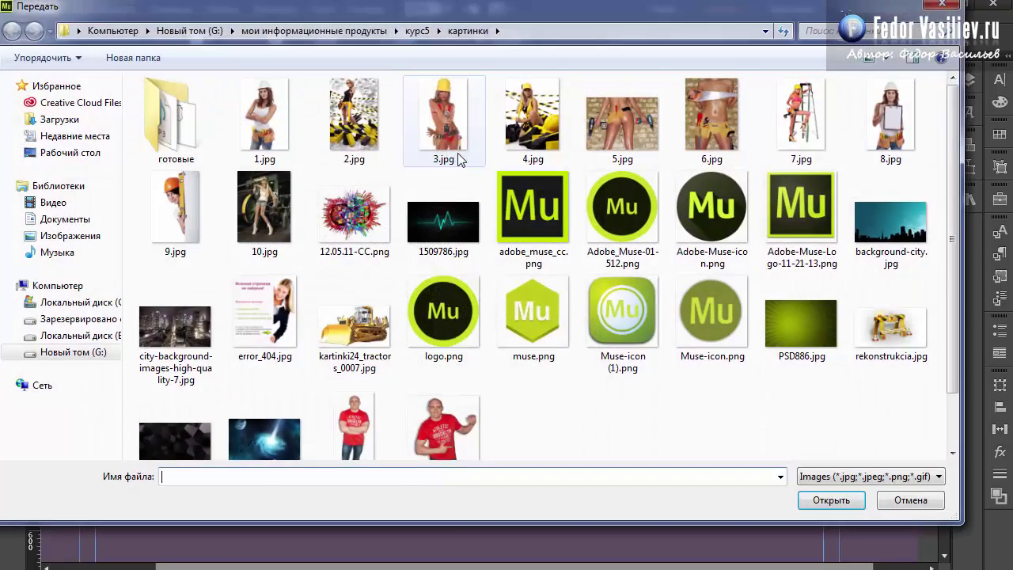
scroll(460, 158, "down", 1)
left_click(265, 388)
left_click(819, 503)
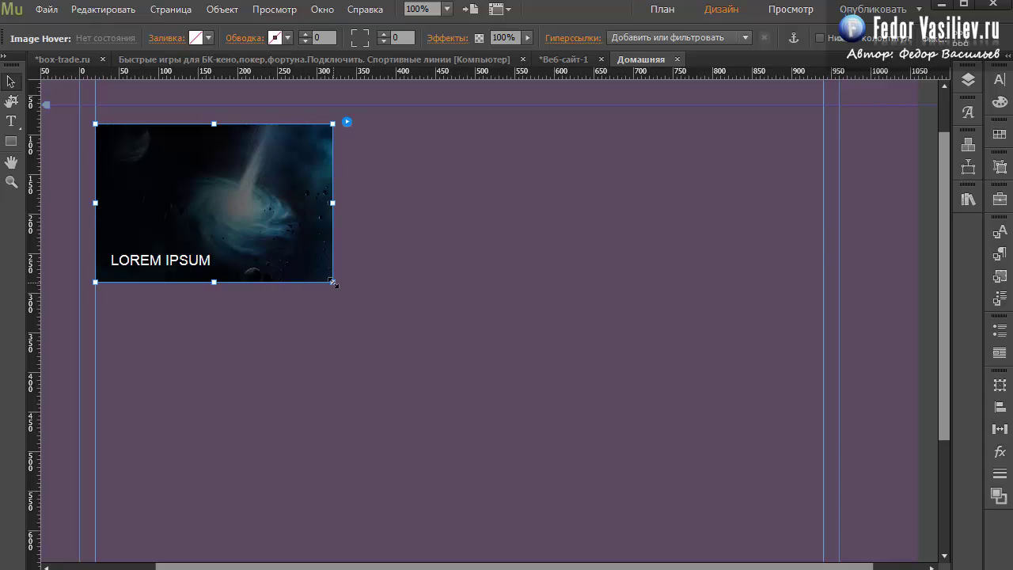
left_click_drag(333, 283, 439, 363)
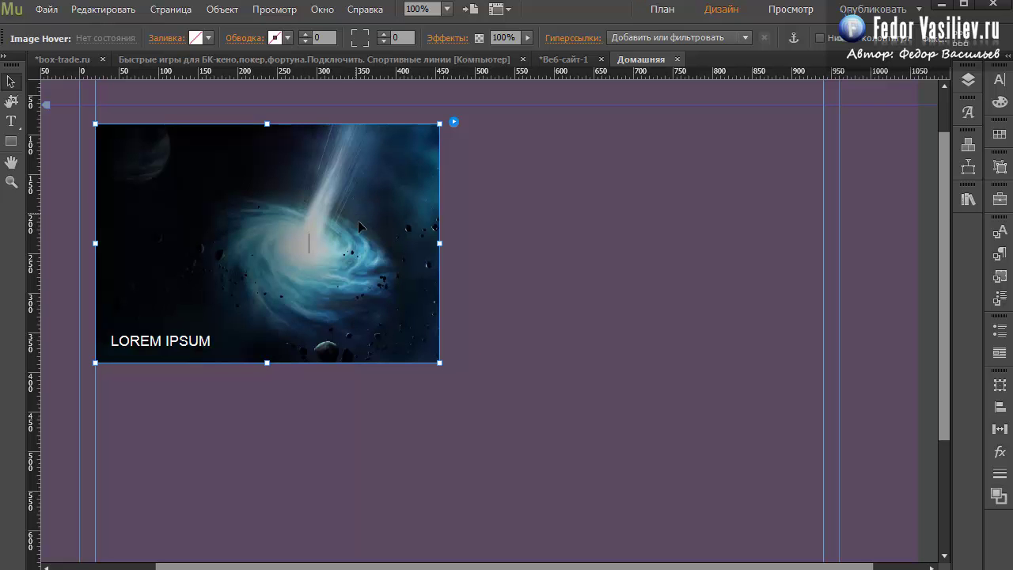
Set the Image Hover widget's background color to yellow (RGB 252, 238, 33)
left_click(453, 122)
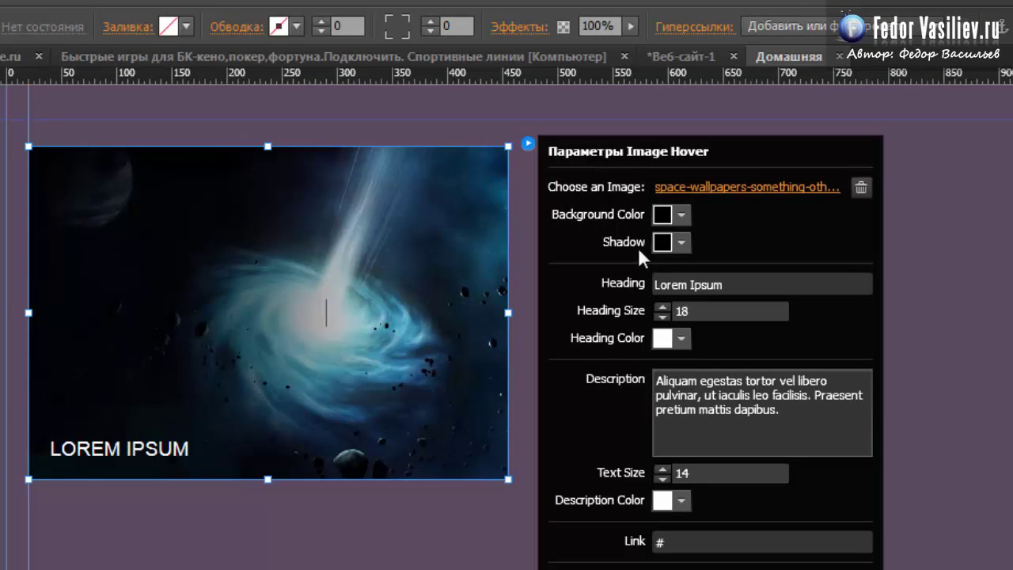
left_click(663, 215)
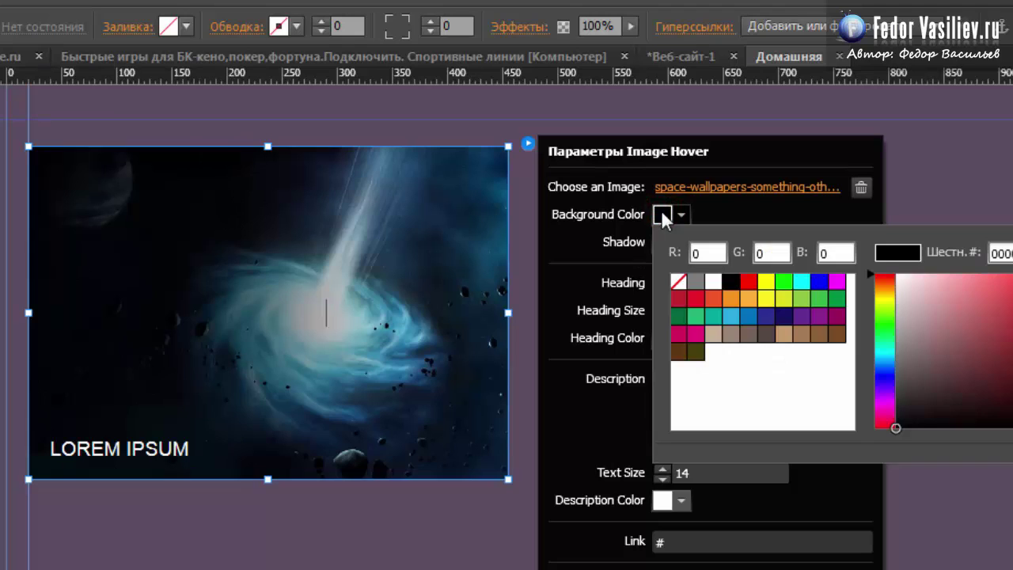
left_click(771, 299)
left_click(739, 212)
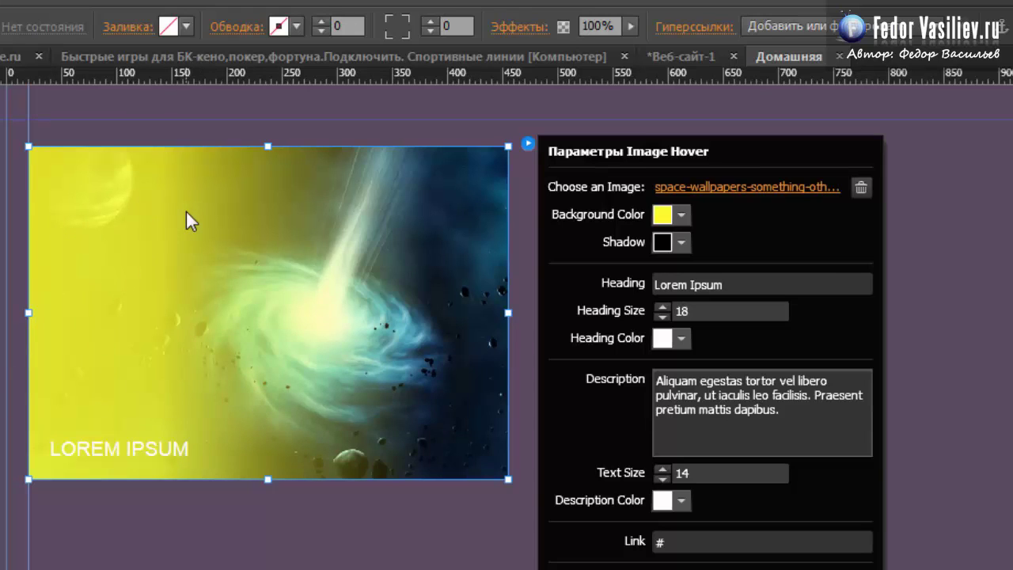
Try no color for the widget's background and return it to black
left_click(681, 215)
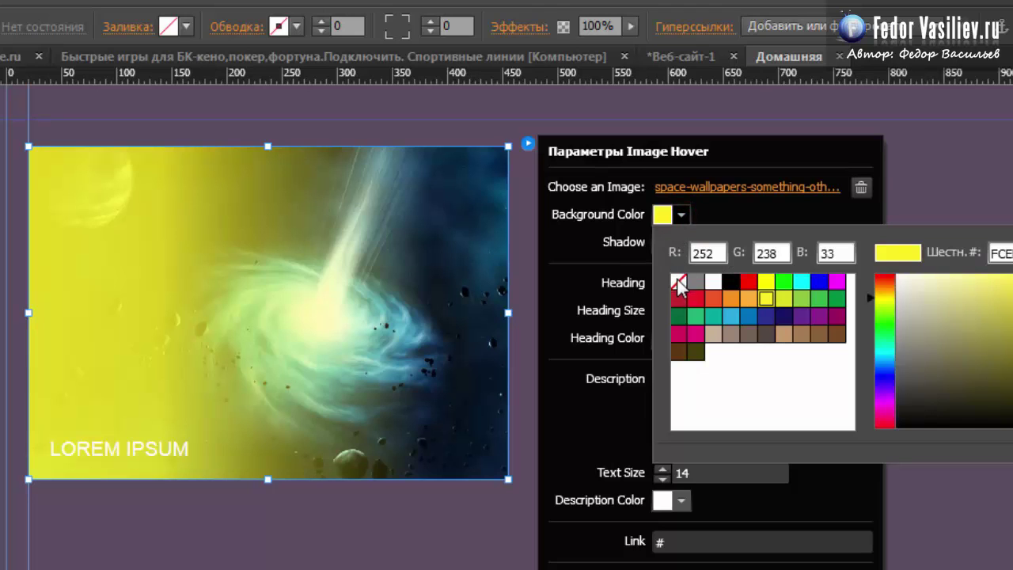
left_click(676, 281)
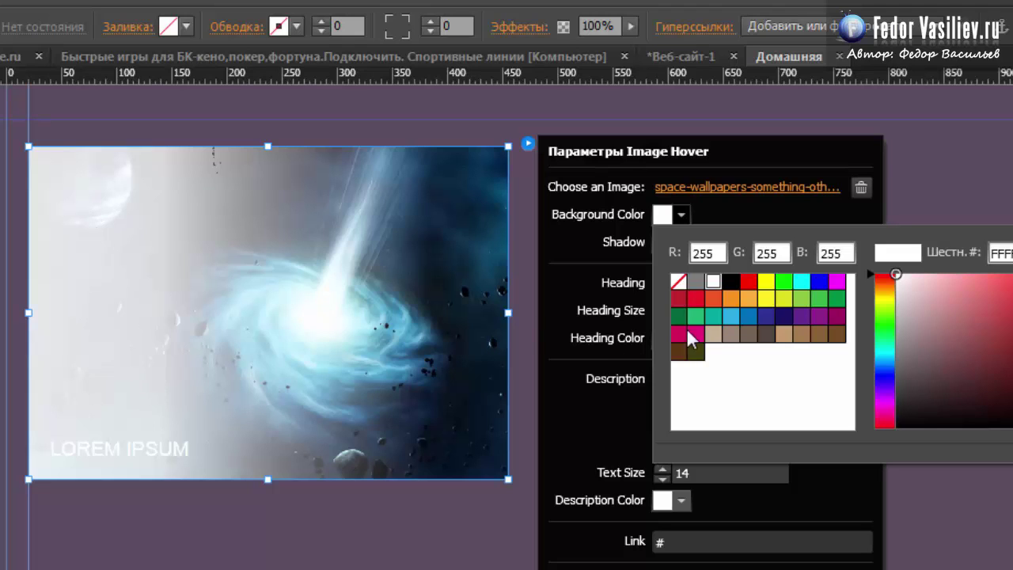
left_click(731, 281)
left_click(721, 217)
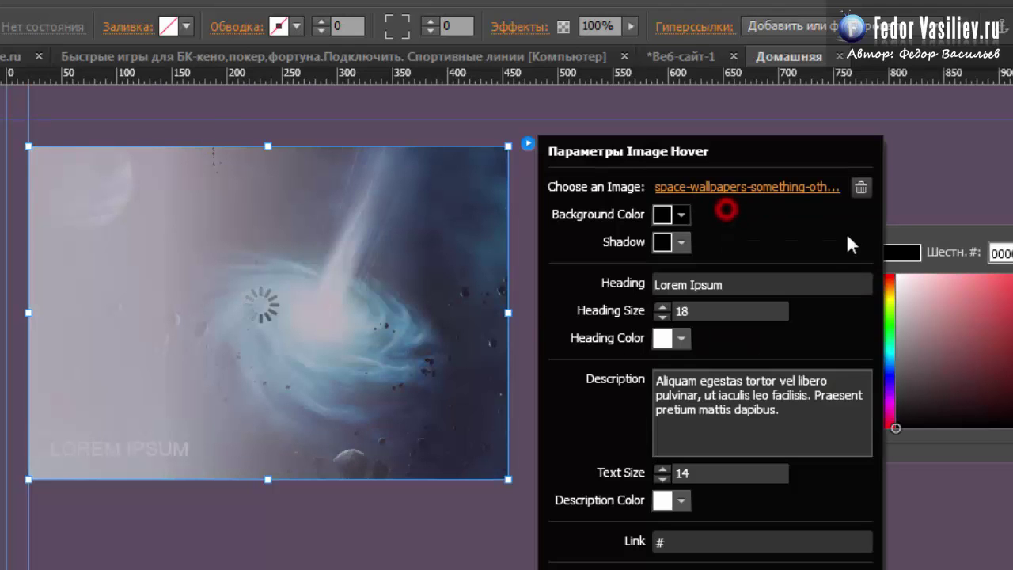
Sample a blue tone from the galaxy with the fill eyedropper, copy its hex code 569BB0, and reset the fill to none
left_click(662, 243)
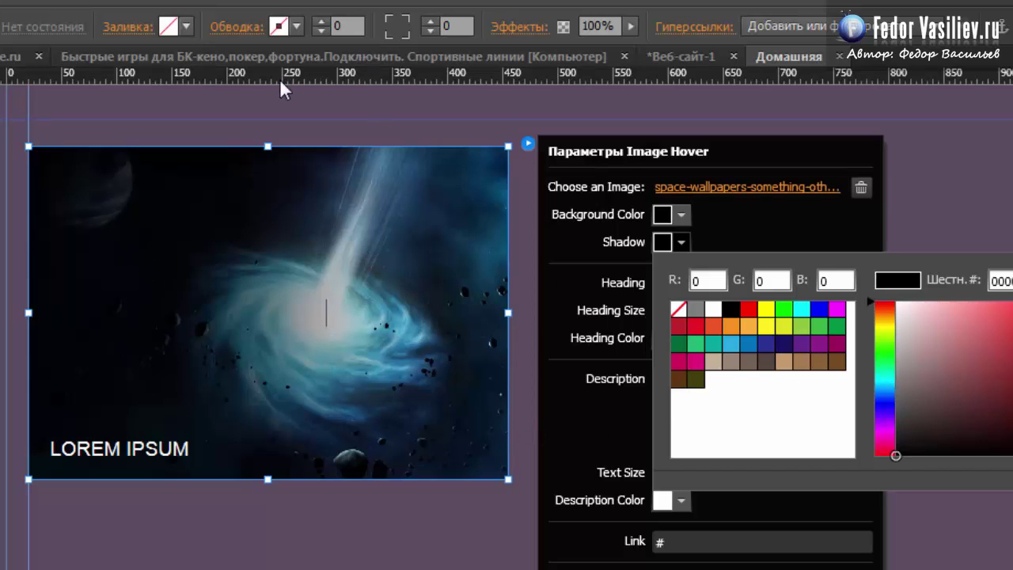
left_click(165, 27)
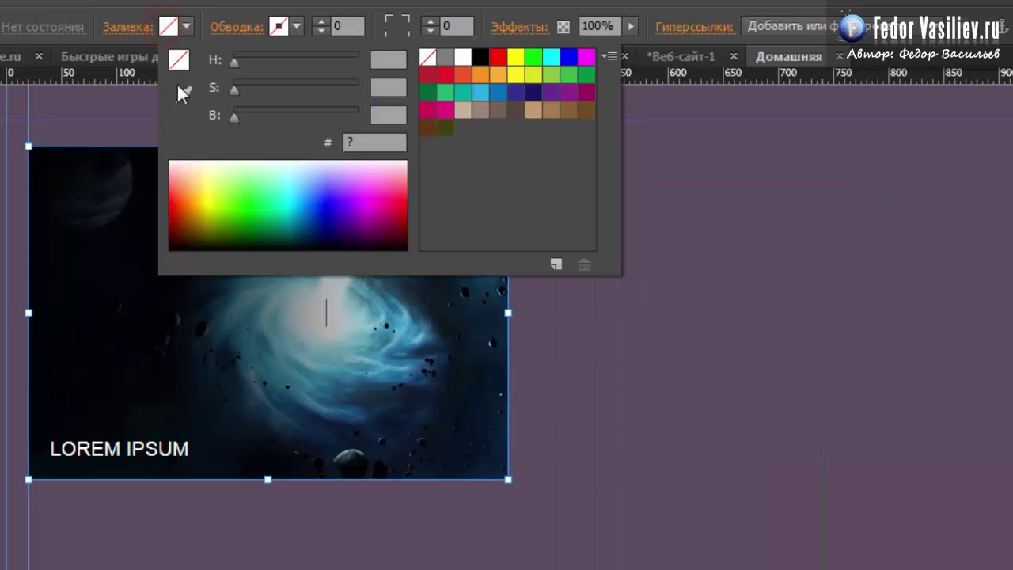
left_click(180, 90)
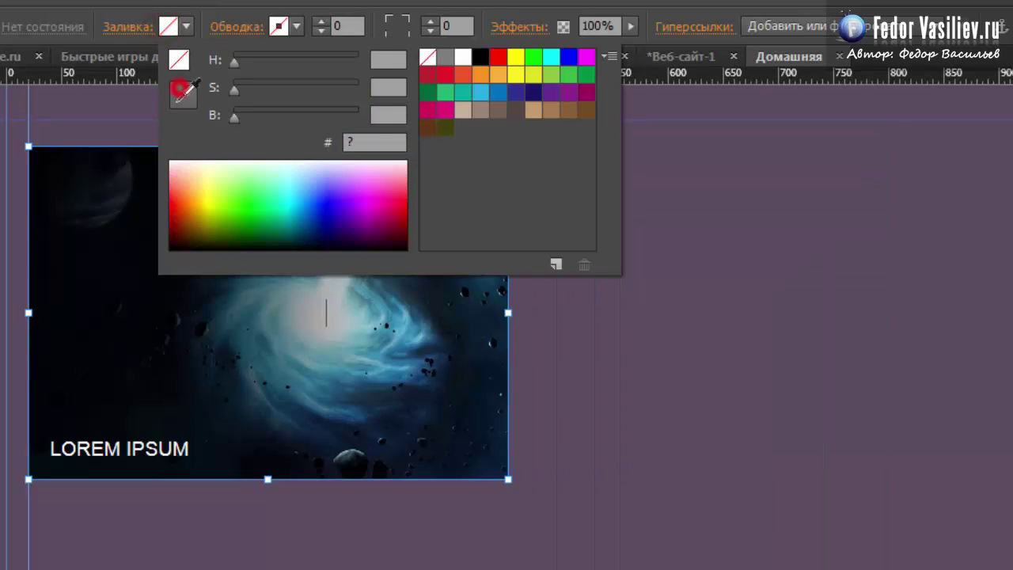
left_click(365, 371)
double_click(393, 141)
right_click(372, 141)
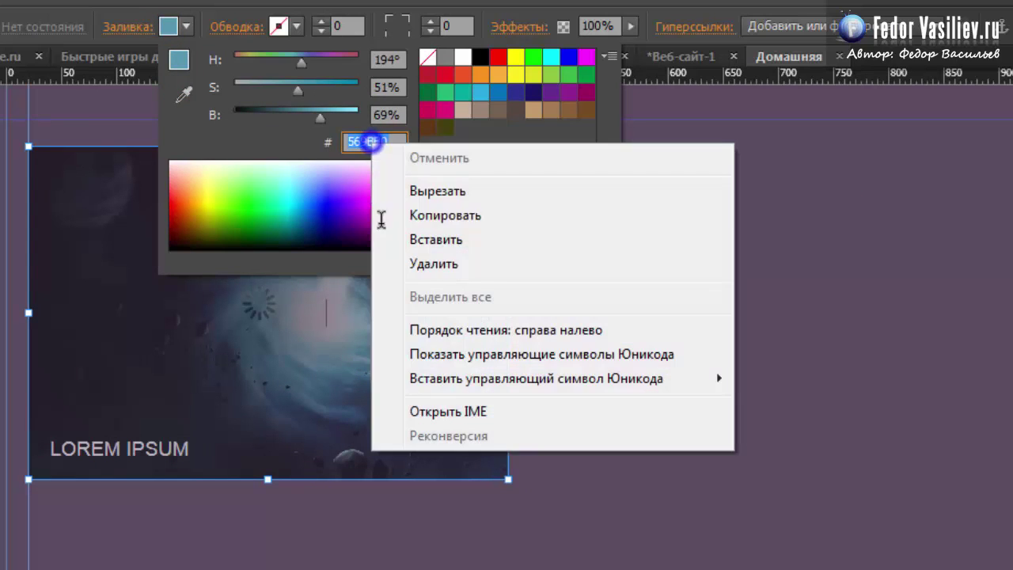
left_click(431, 220)
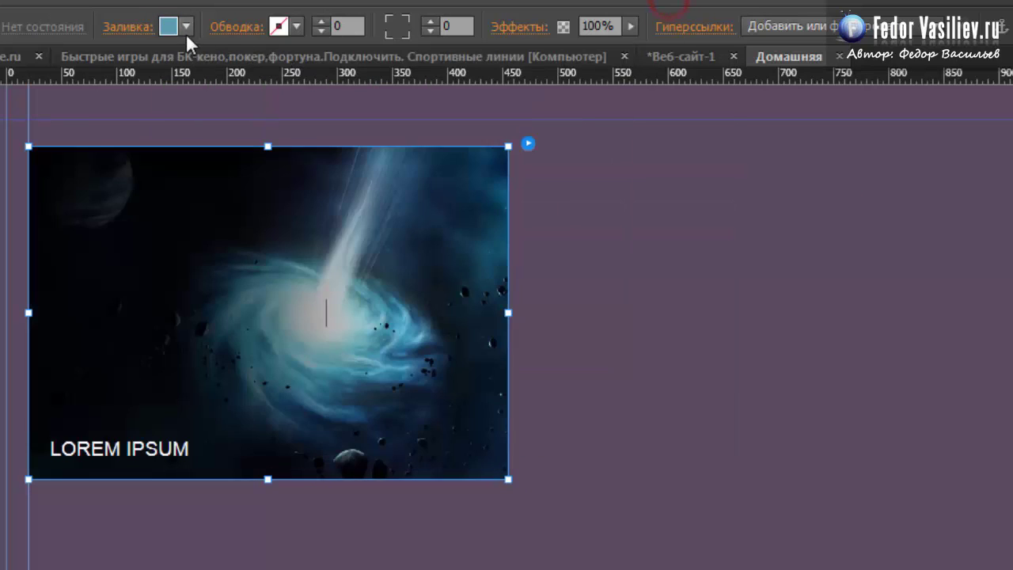
left_click(168, 27)
left_click(427, 57)
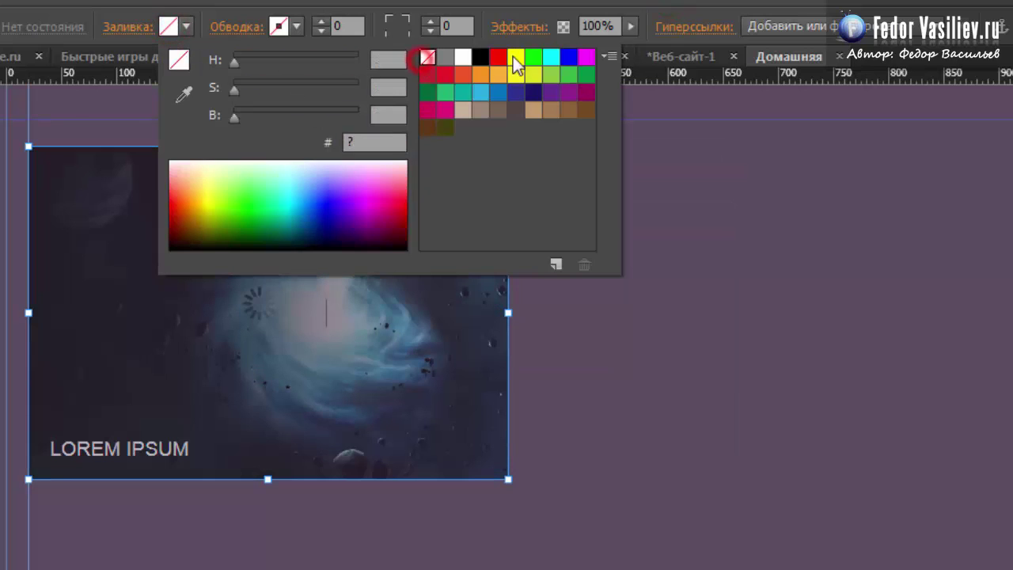
Set the Image Hover widget's shadow color to the copied hex code 569BB0
left_click(527, 144)
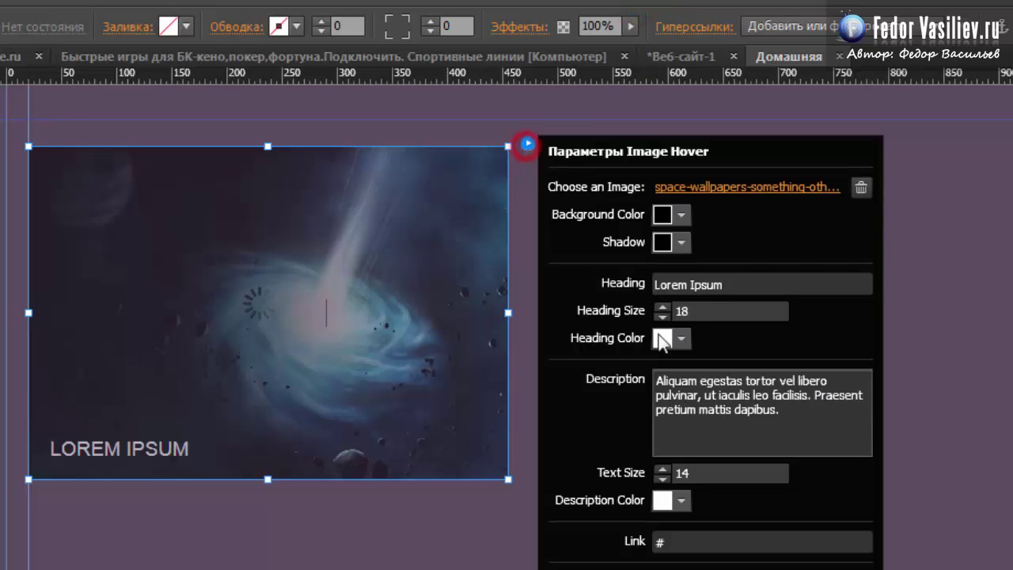
left_click(669, 240)
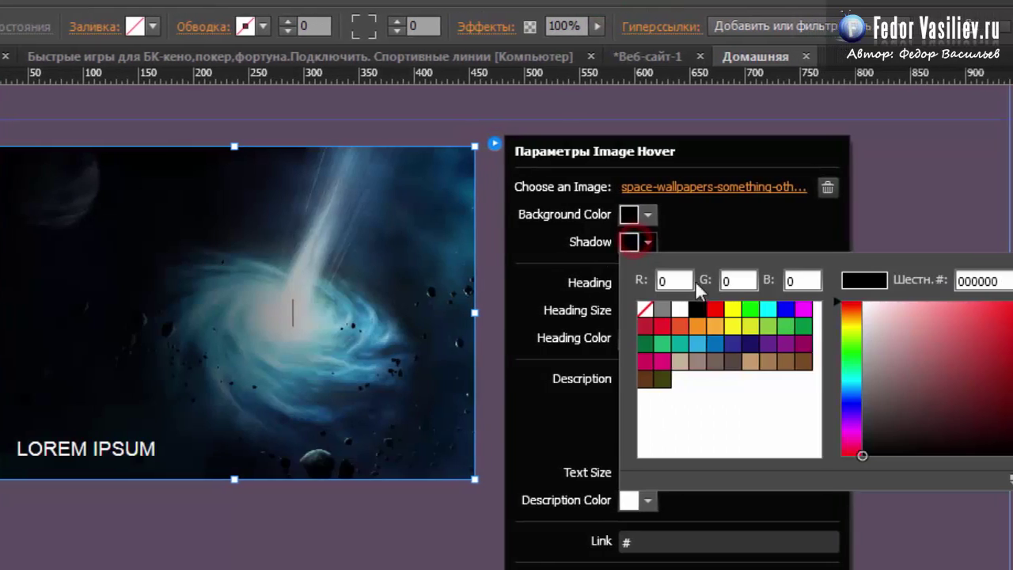
left_click_drag(959, 281, 917, 282)
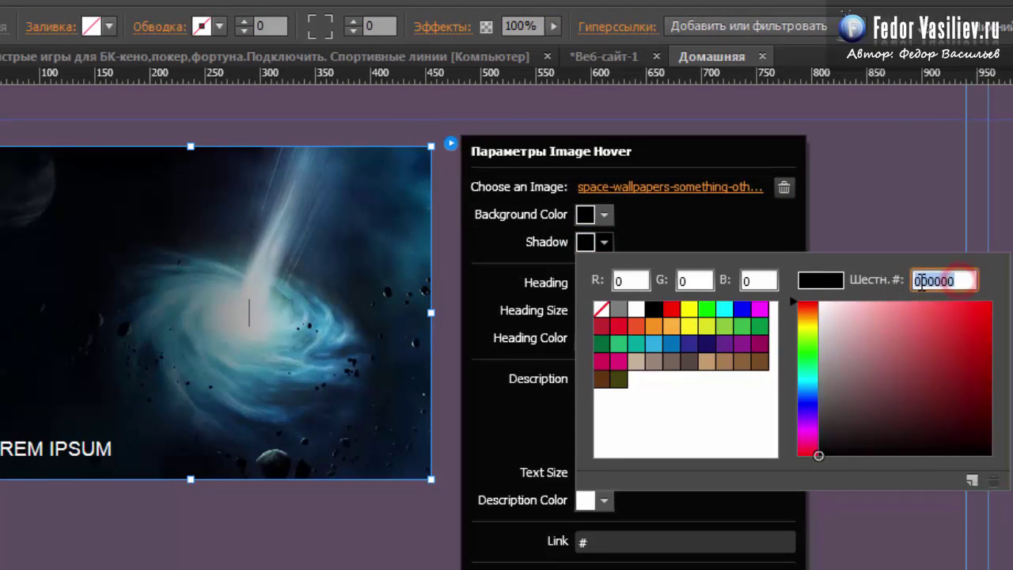
right_click(918, 282)
left_click(973, 346)
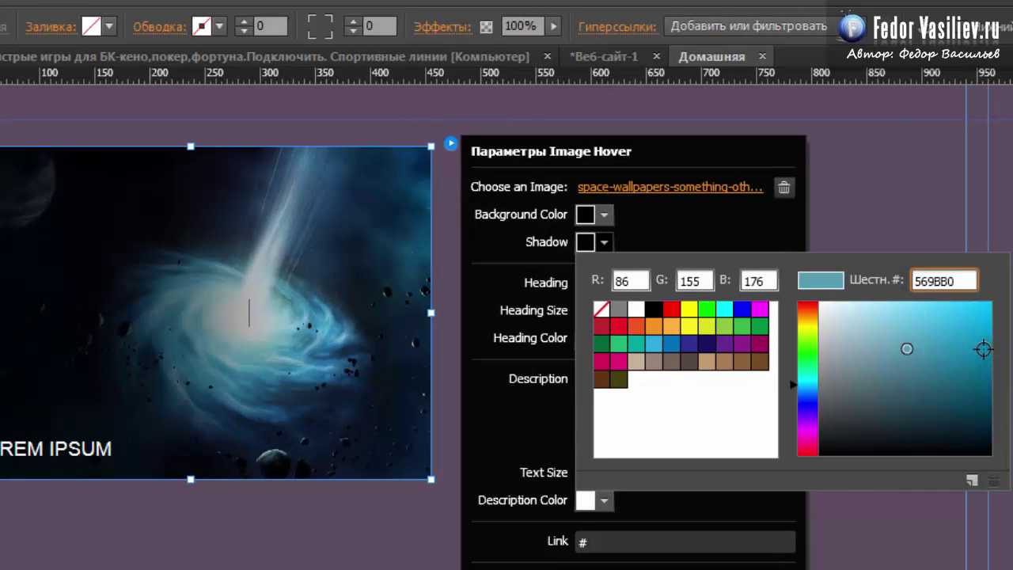
left_click(738, 232)
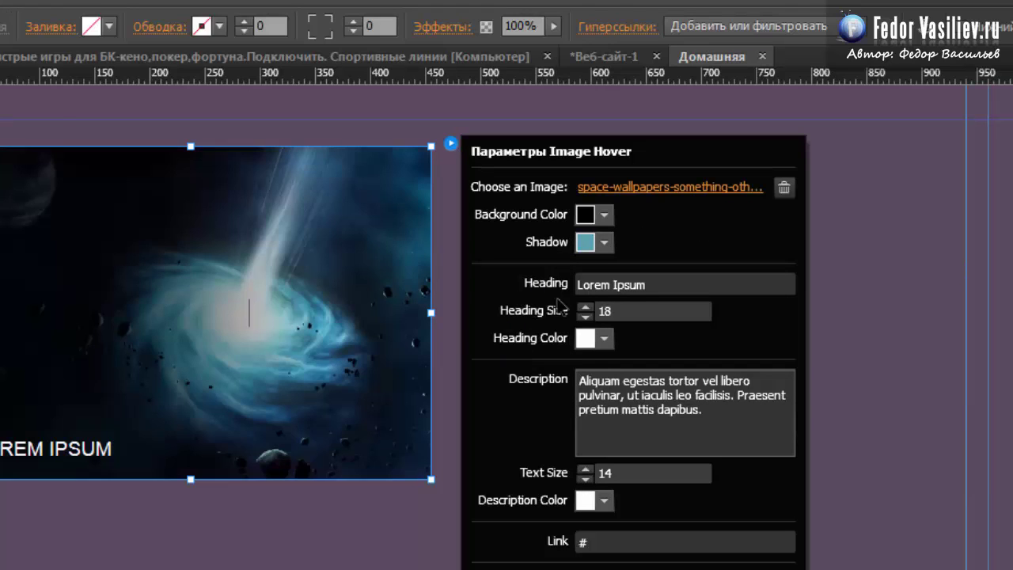
Replace the widget's heading text with "Ваш первый одностраничник"
left_click(671, 284)
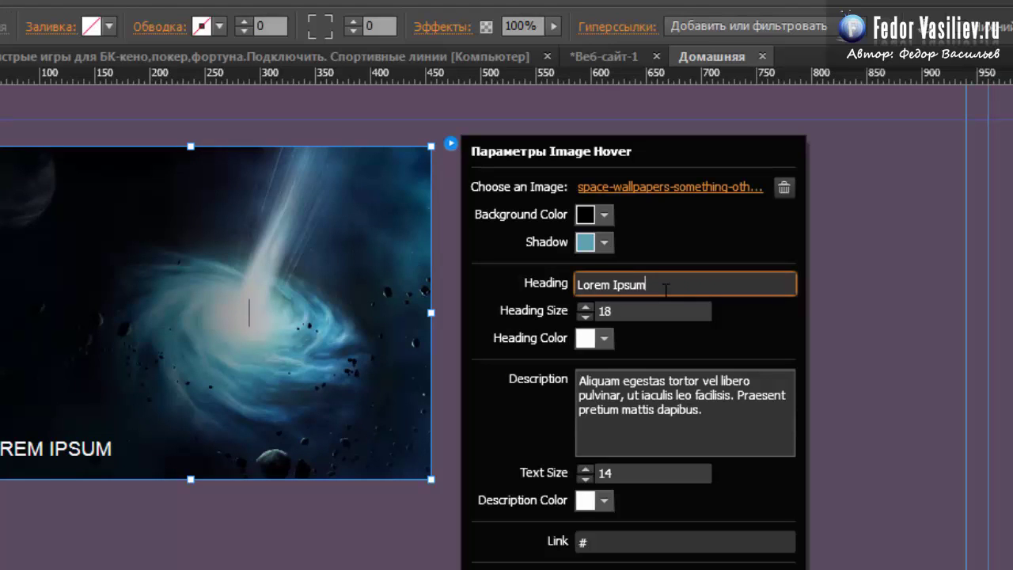
key("BackSpace")
key("BackSpace")
key("BackSpace")
key("BackSpace")
key("BackSpace")
key("BackSpace")
key("BackSpace")
key("BackSpace")
key("BackSpace")
key("BackSpace")
key("ctrl+v")
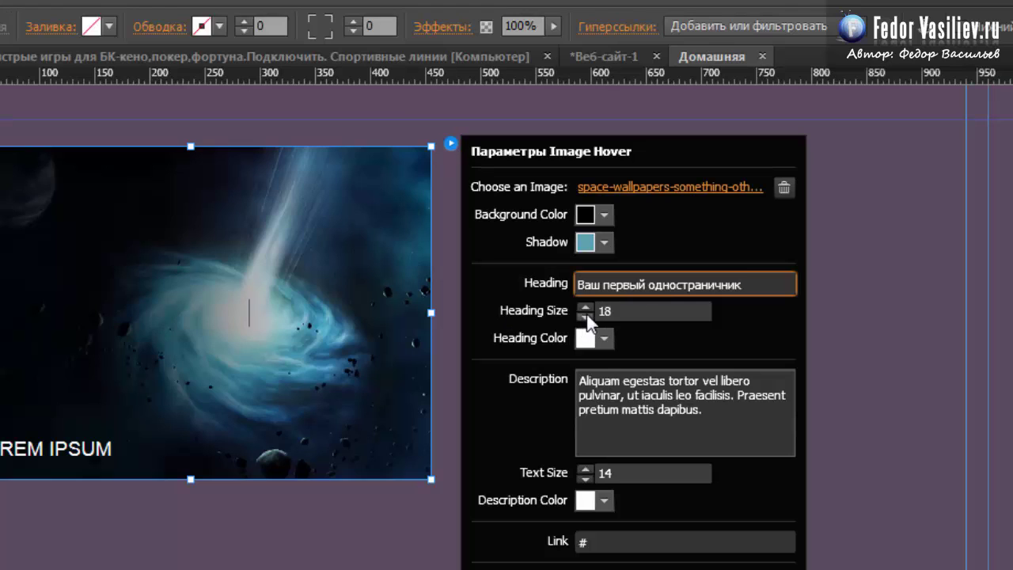
Set the widget's heading size to 30
left_click(585, 307)
left_click(585, 307)
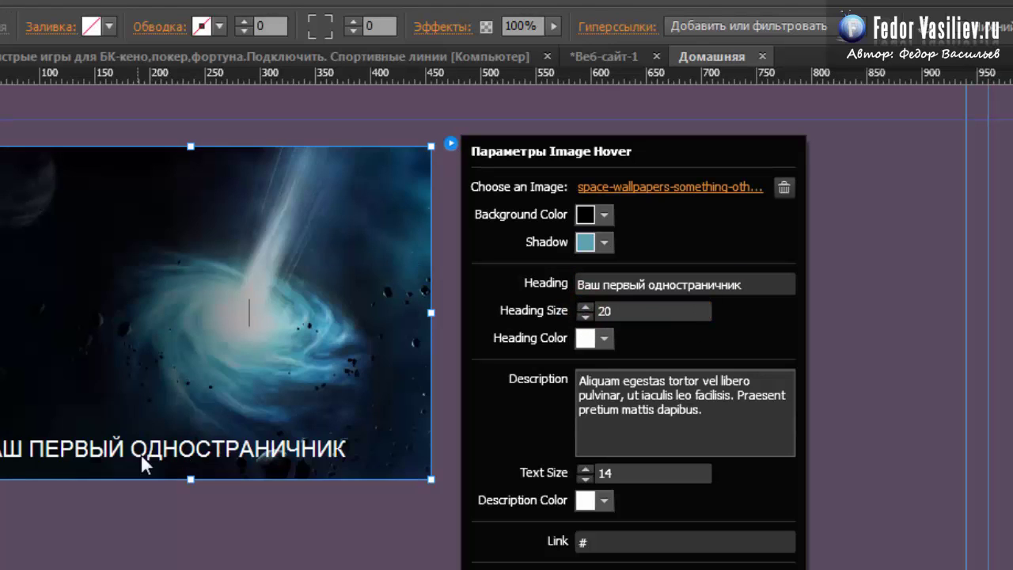
double_click(619, 311)
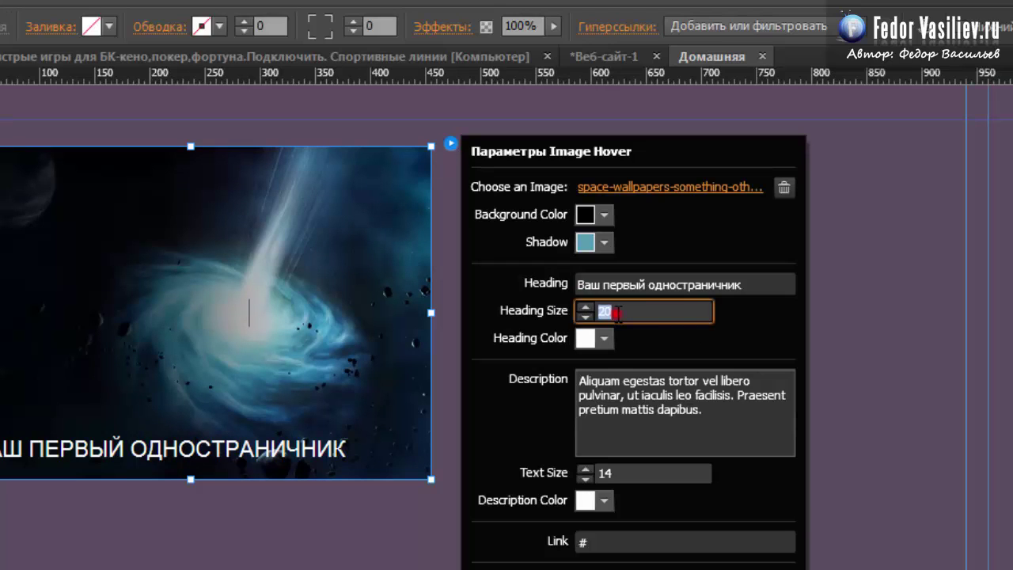
type("30")
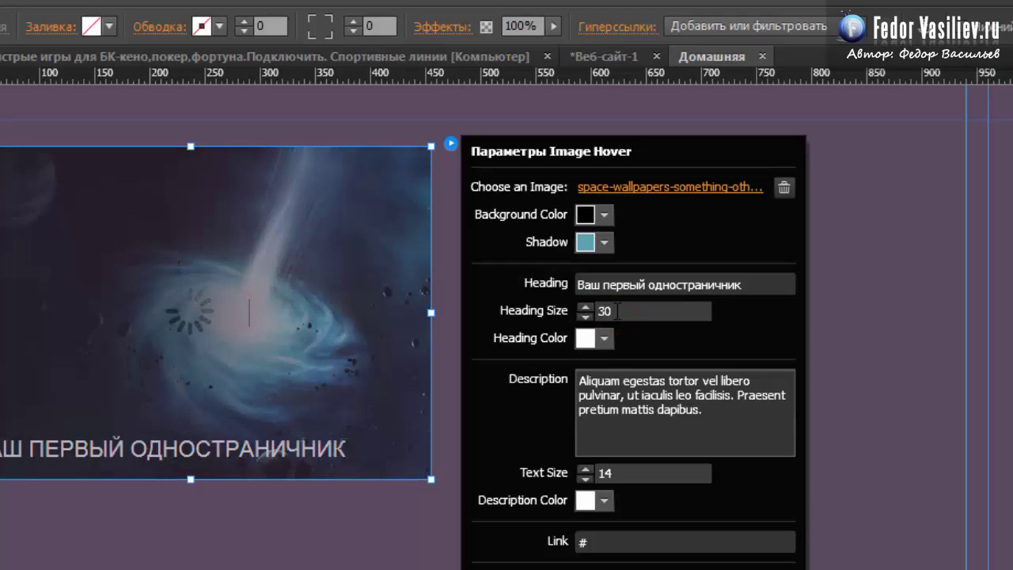
key("Return")
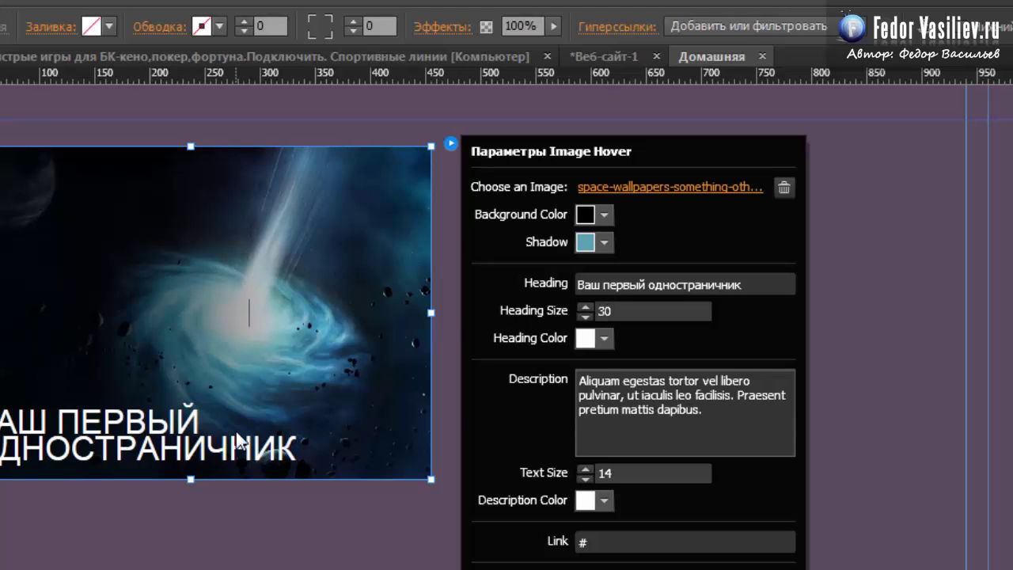
Set the Image Hover widget's heading color to yellow
left_click(587, 338)
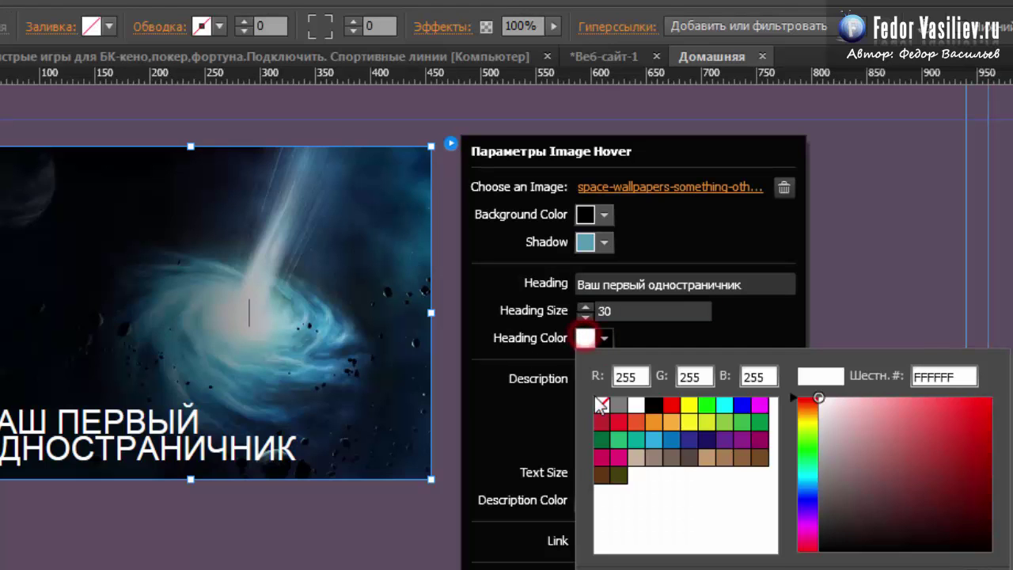
left_click(692, 407)
left_click(748, 323)
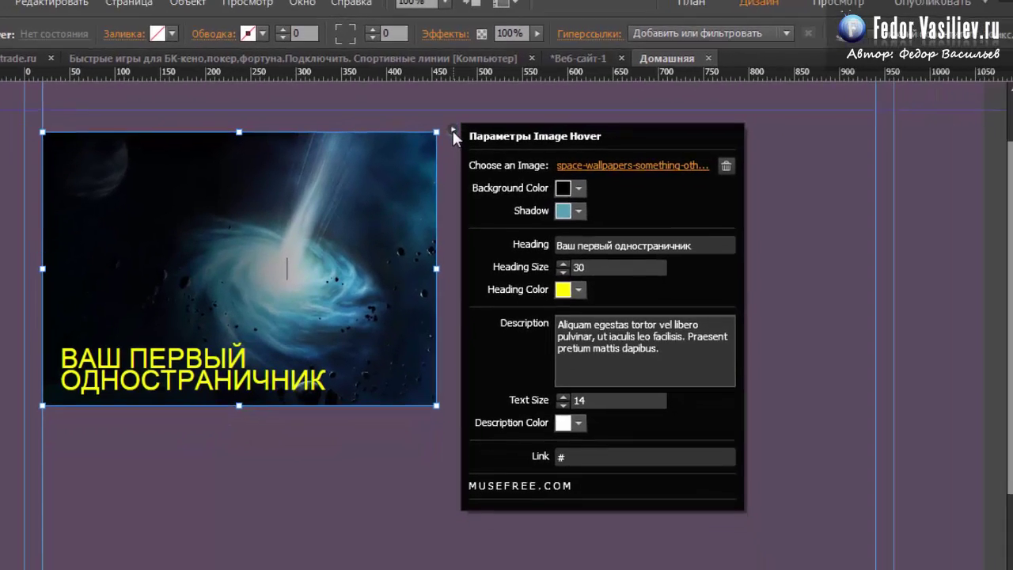
left_click(351, 236)
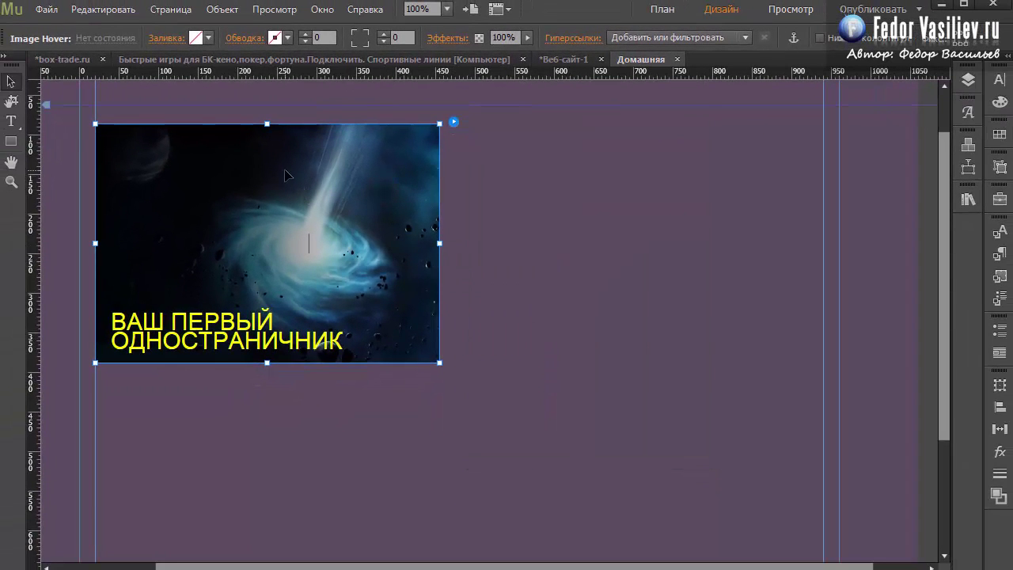
Apply the DjfINt0V font to the Image Hover widget's text
left_click(10, 123)
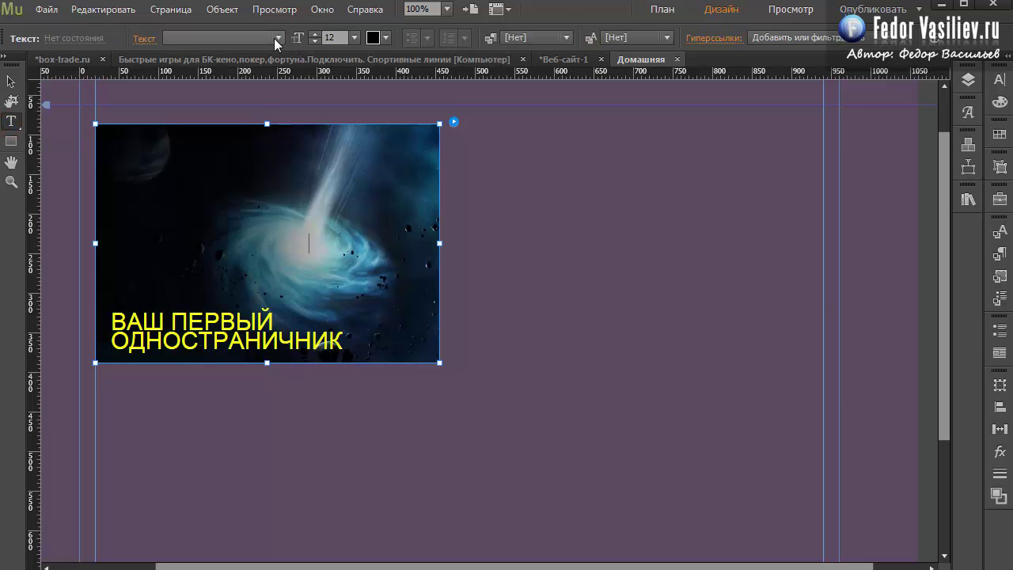
left_click(275, 38)
left_click(205, 110)
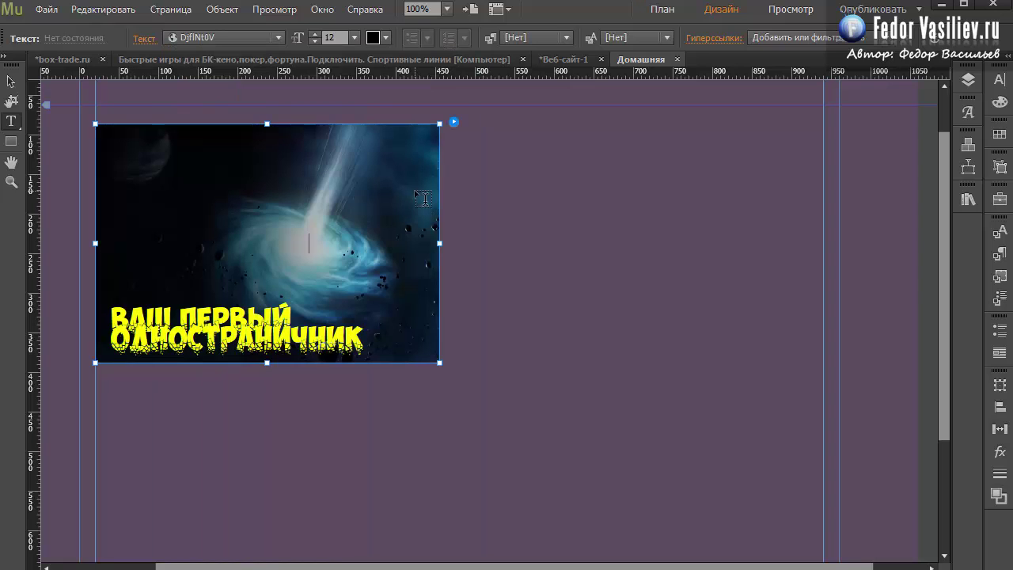
Reduce the widget's heading size to 20 so the heading fits on one line
left_click(453, 121)
double_click(563, 243)
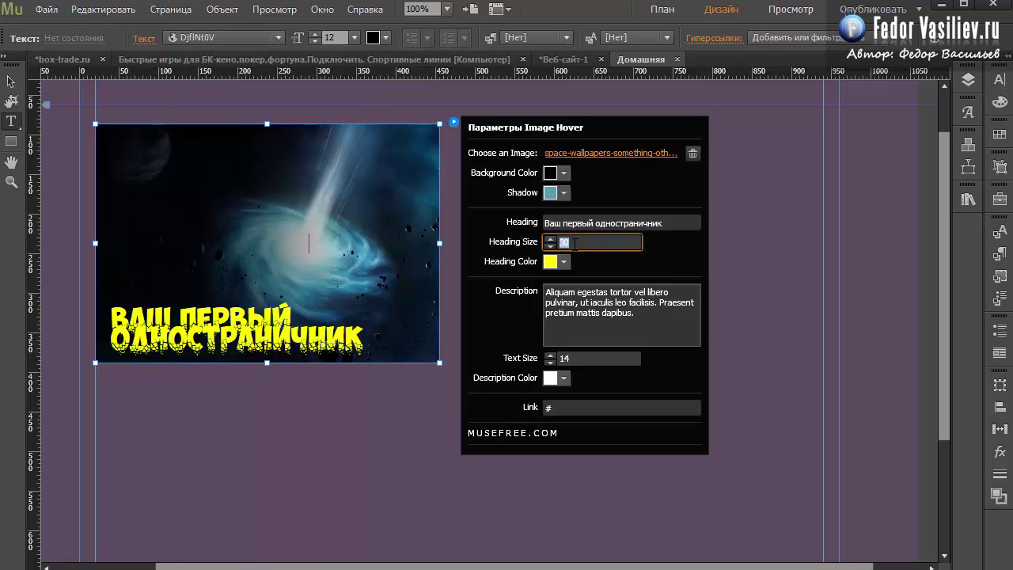
key("Return")
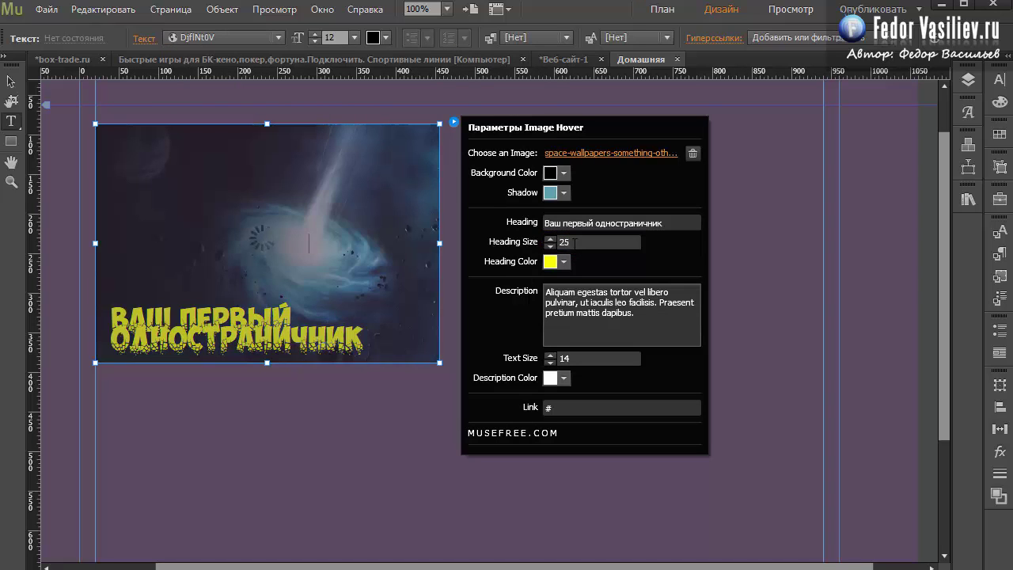
left_click(576, 243)
key("BackSpace")
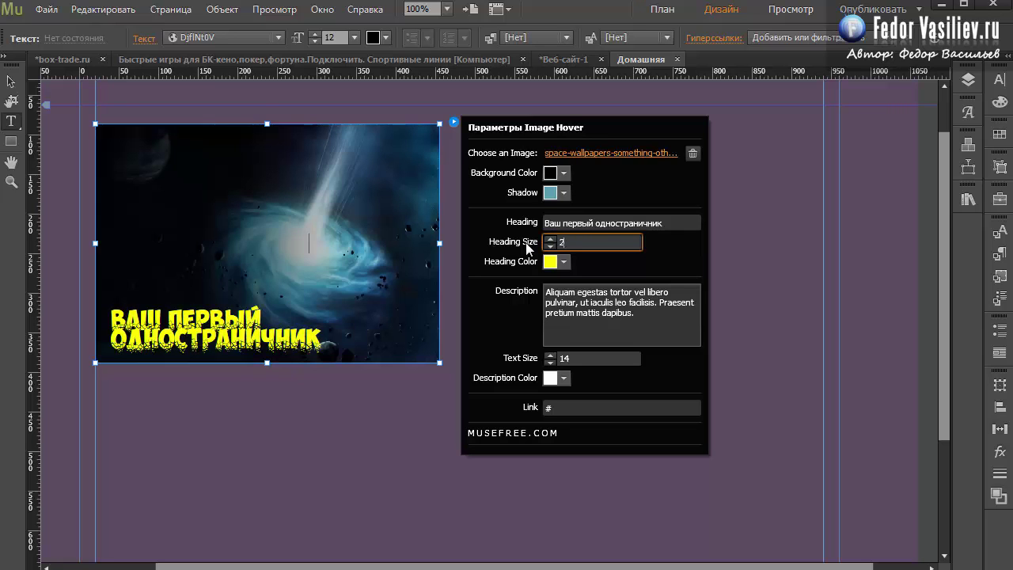
key("Return")
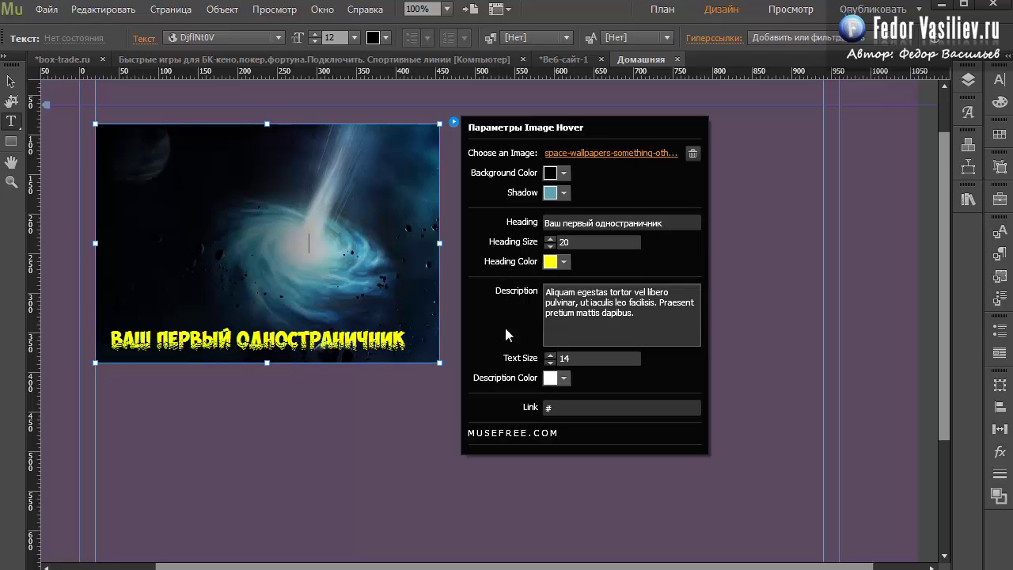
Replace the widget's description with "Пройдя этот курс вы без труда и каких-либо знаний сможете сделать красивую страницу в интернете для своего товара или услуги."
left_click(633, 311)
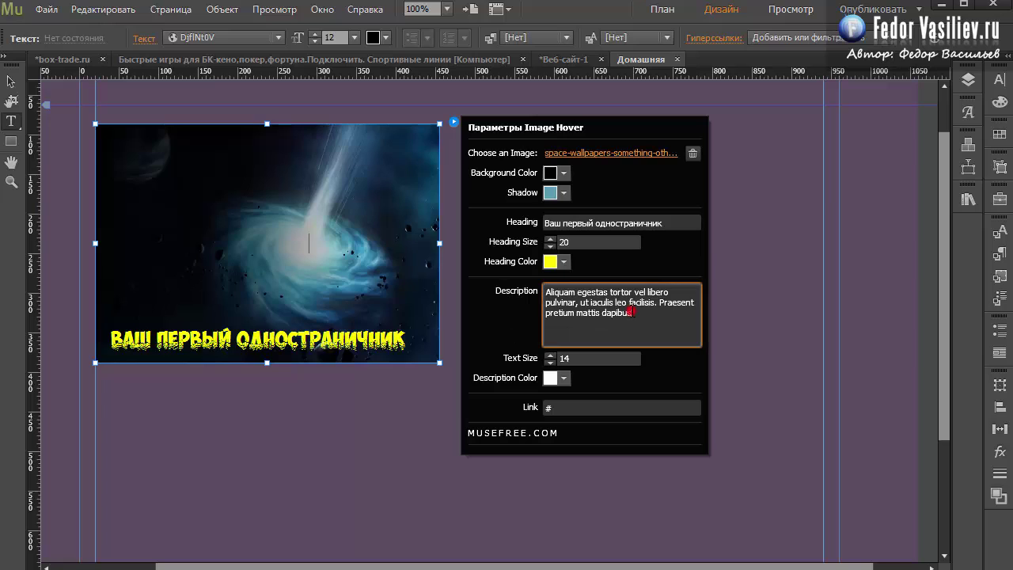
left_click_drag(647, 314, 532, 291)
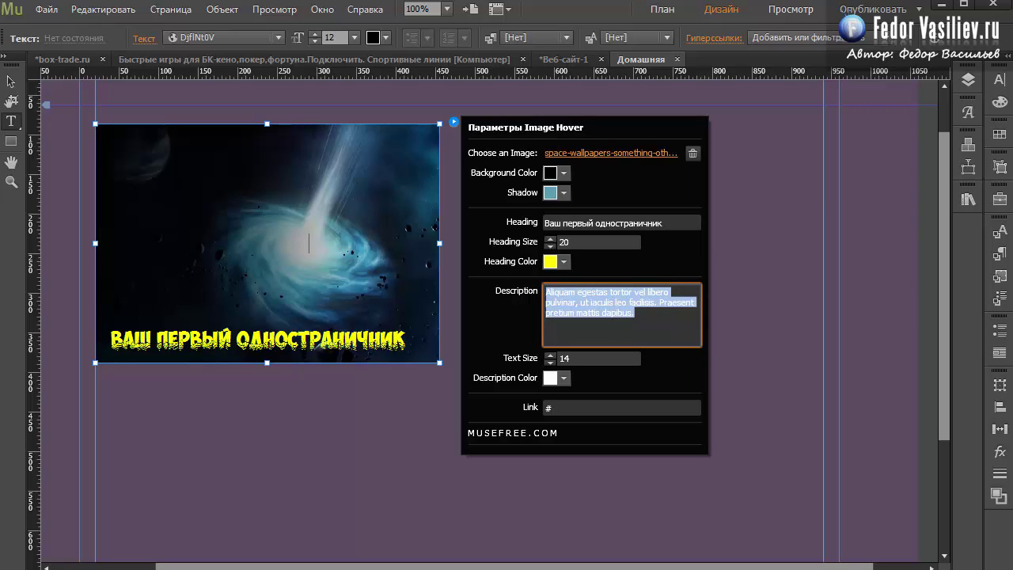
type("Пройдя этот курс вы без труда и каких-либо знаний  сможете сделать красивую страницу в интернете для своего товара или услуги.")
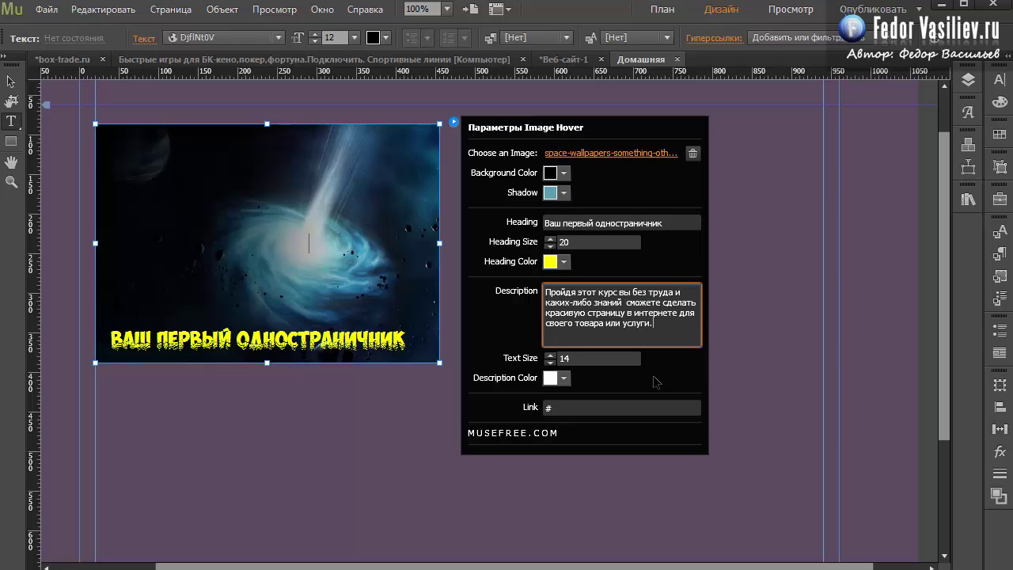
Set the description's text size to 15 and check its color choices without picking a new one
left_click(550, 355)
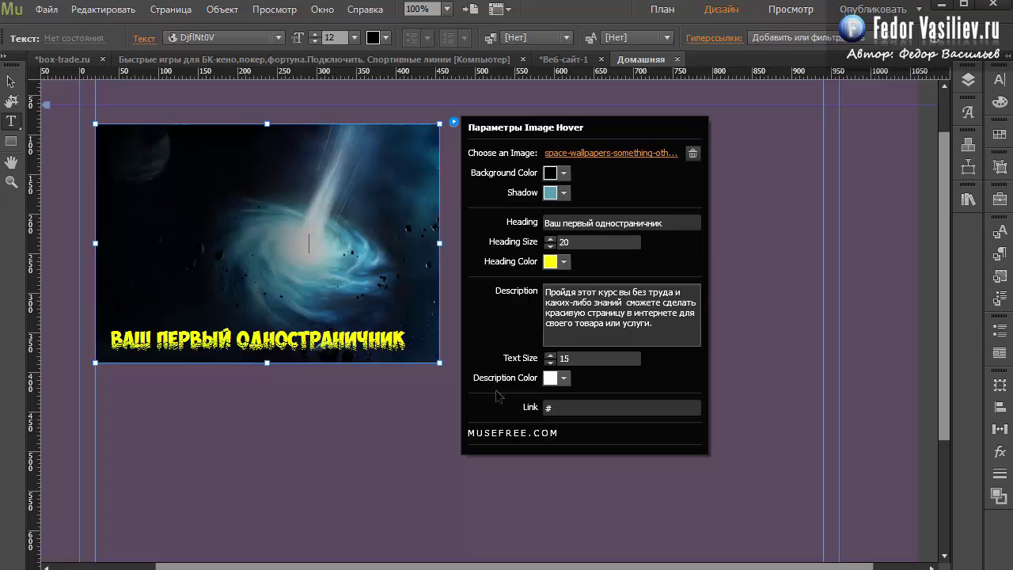
left_click(551, 380)
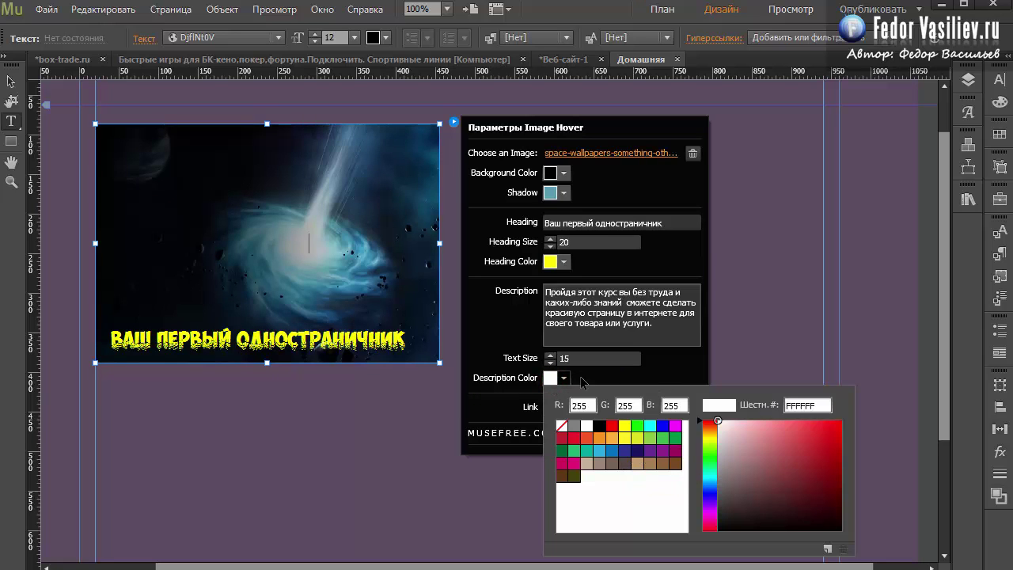
left_click(575, 378)
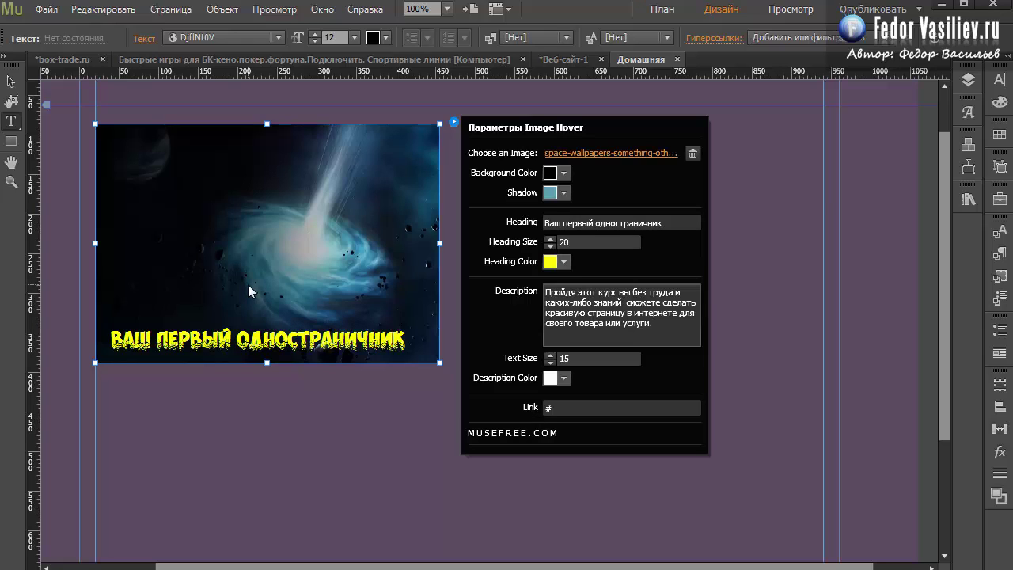
left_click(559, 407)
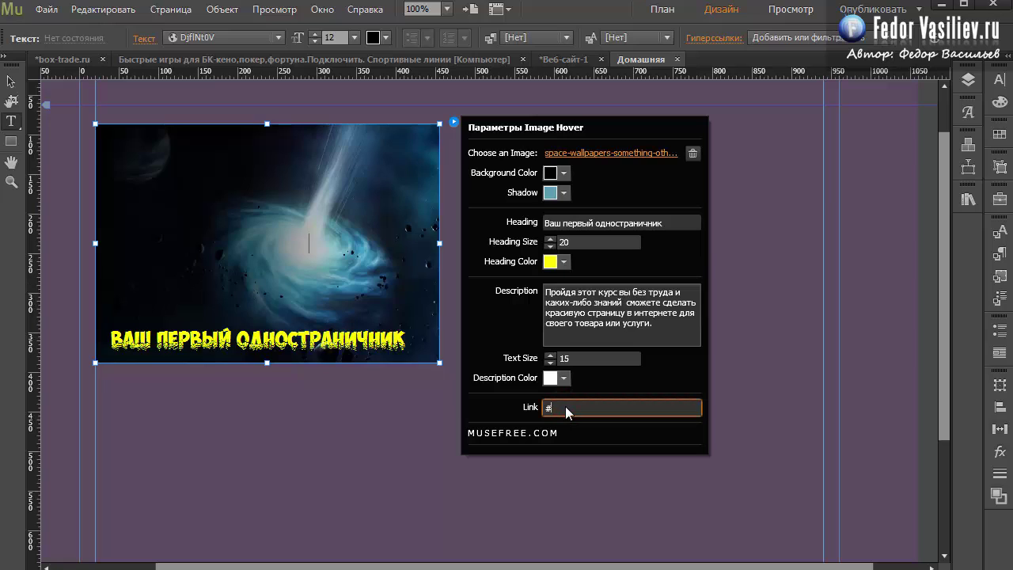
key("BackSpace")
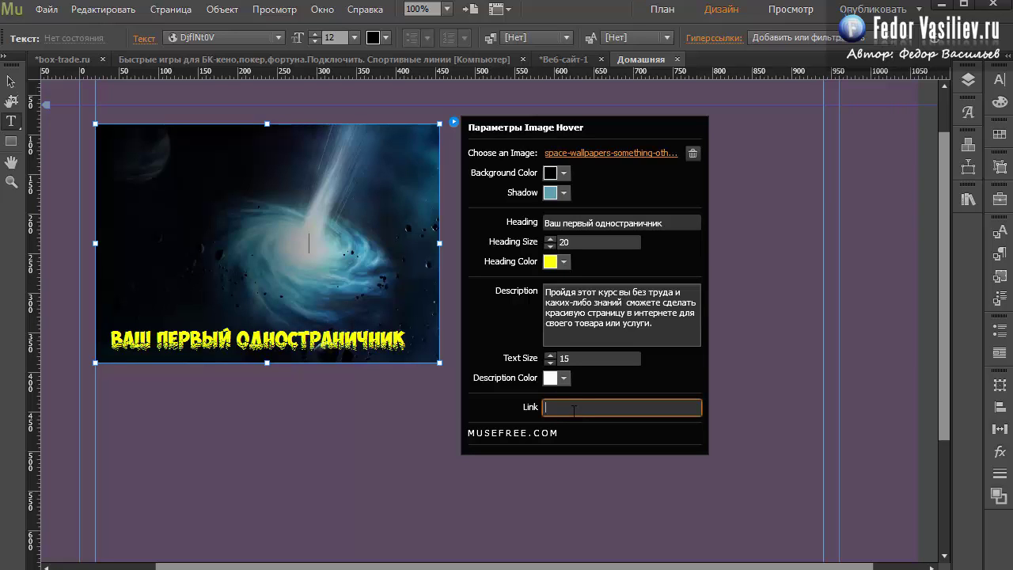
type("http://fedorvasiliev.ru")
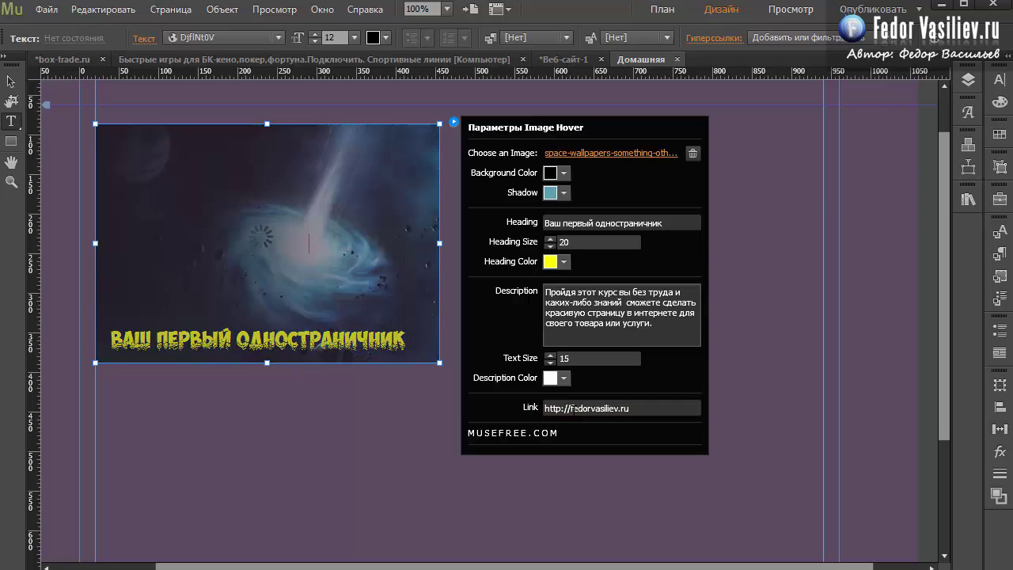
left_click(405, 409)
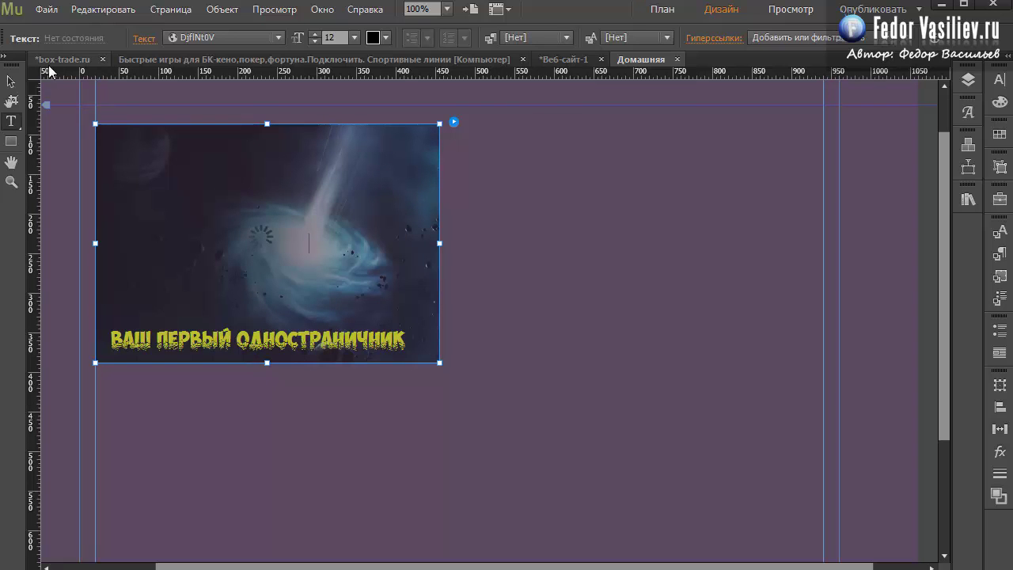
Preview the page in the browser, check the widget's hover effect, and test its link
left_click(45, 11)
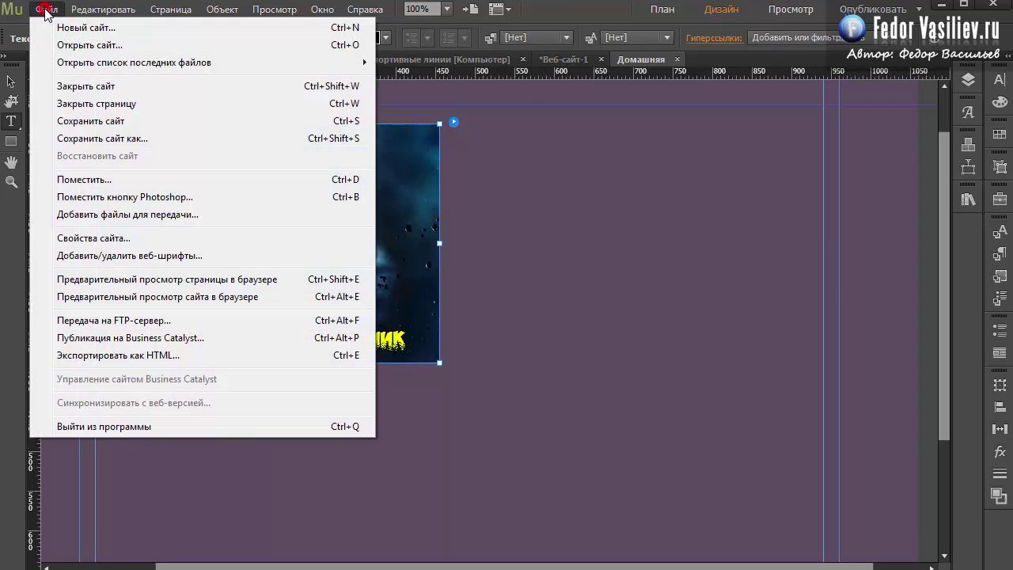
left_click(127, 276)
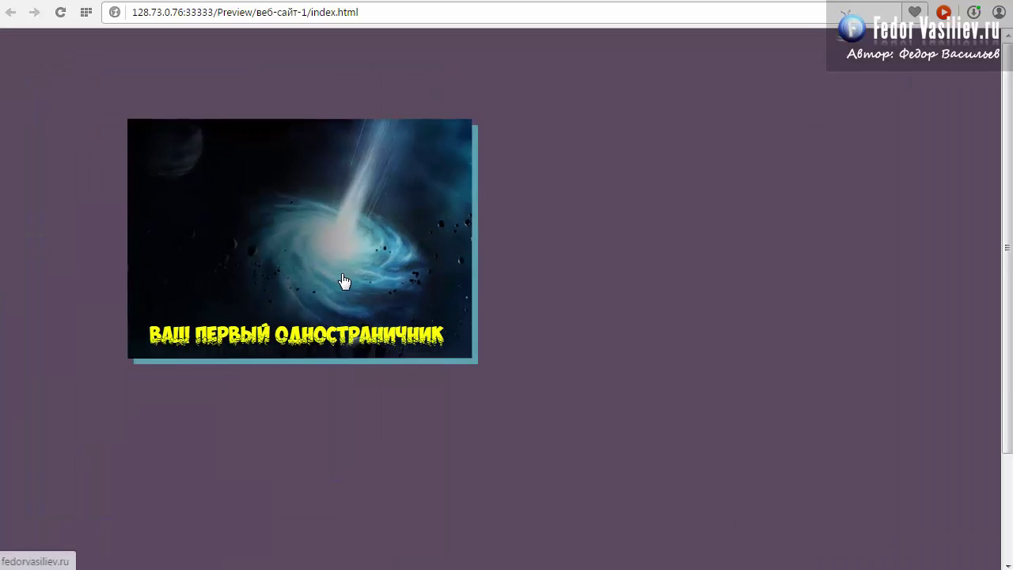
mouse_move(341, 283)
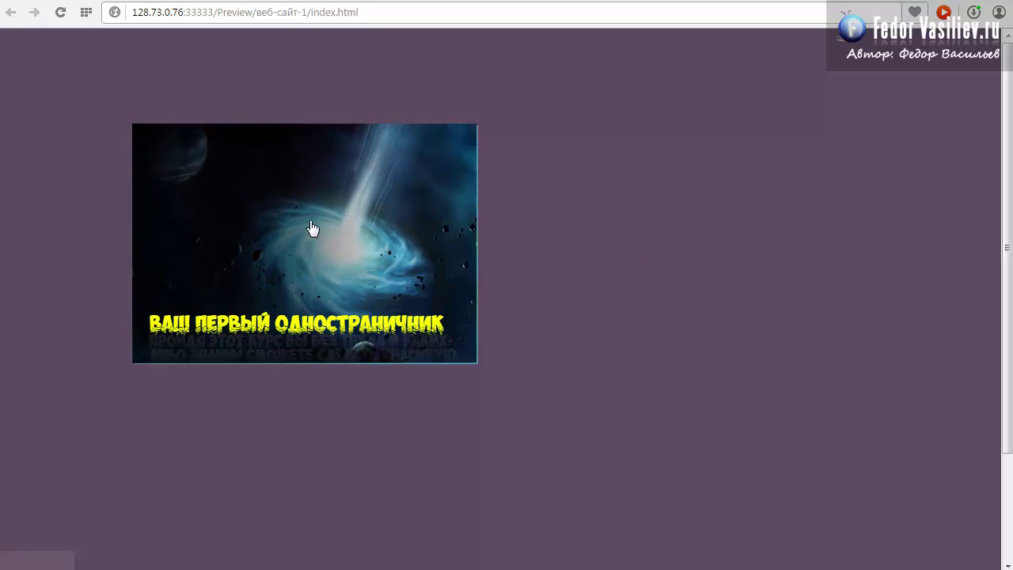
left_click(265, 208)
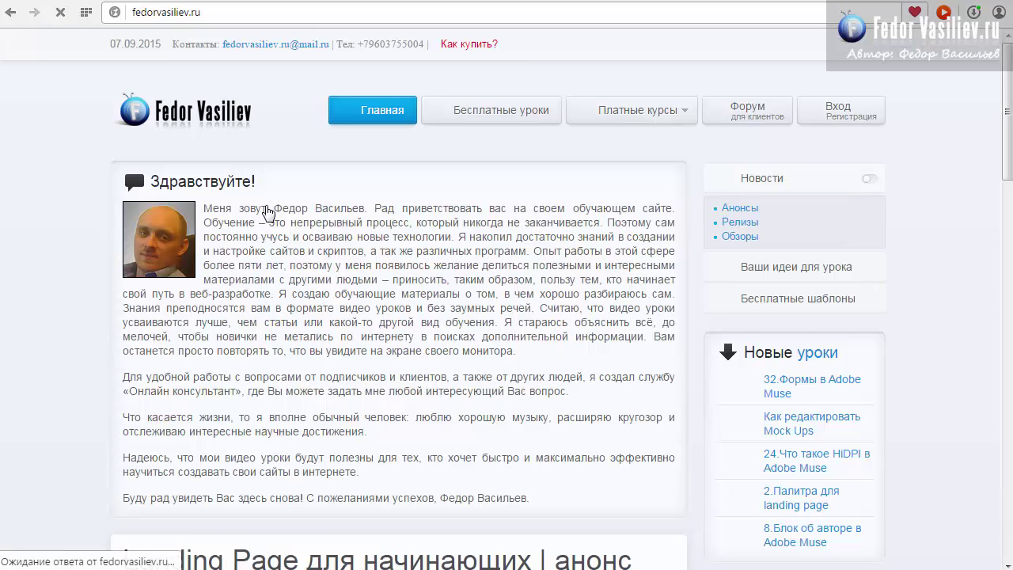
left_click(11, 12)
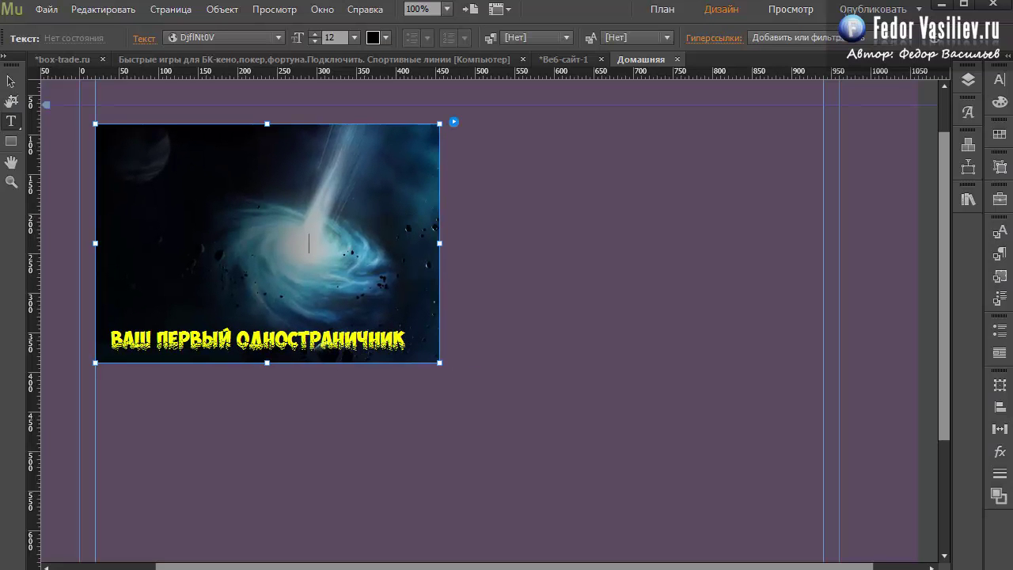
Duplicate the Image Hover widget twice, placing one copy beside the original and one directly beneath it
left_click(13, 82)
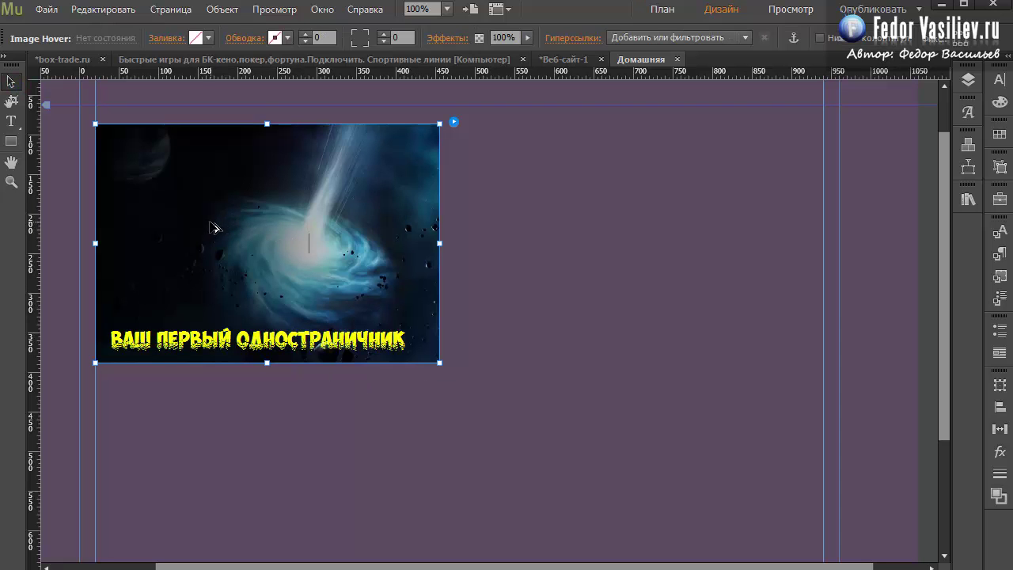
left_click_drag(185, 210, 541, 212)
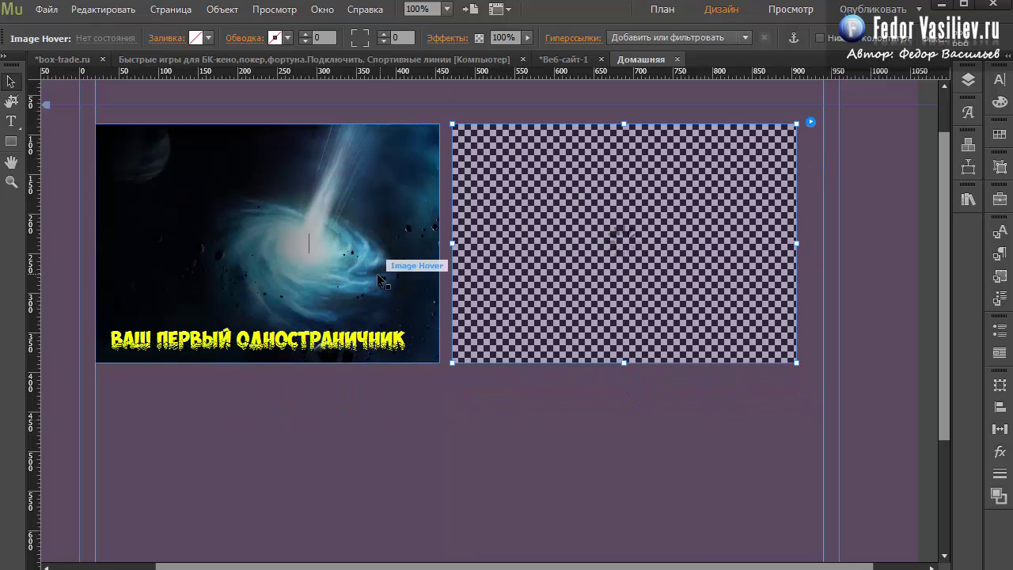
key("alt")
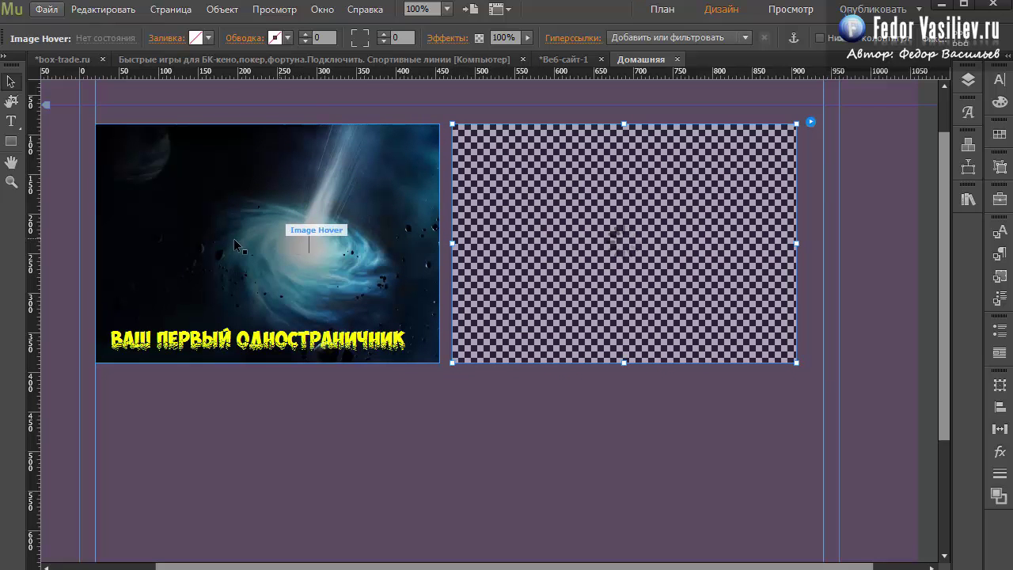
left_click(233, 238)
mouse_move(216, 202)
left_mouse_down()
mouse_move(225, 420)
mouse_move(216, 452)
left_mouse_up()
left_click(209, 427)
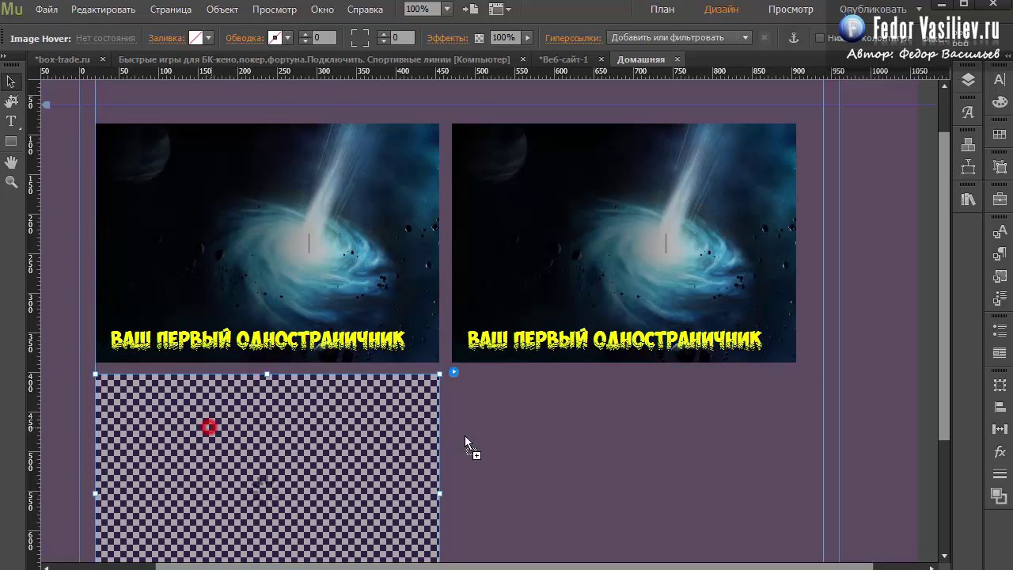
Duplicate the lower widget into the remaining grid position and align the copy with the neighbouring widgets
left_click_drag(465, 435, 567, 429)
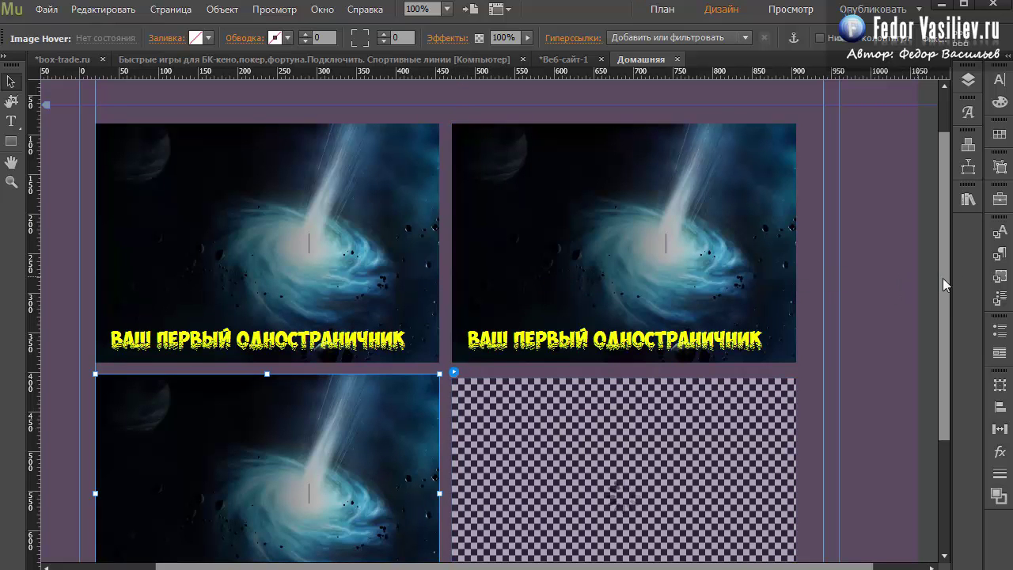
left_click_drag(943, 278, 940, 355)
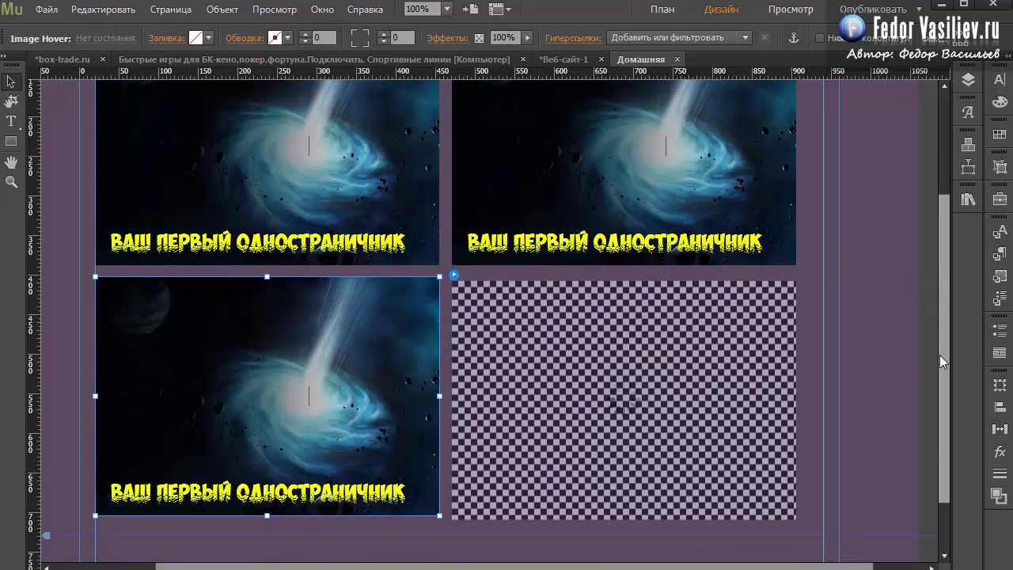
left_click(536, 316)
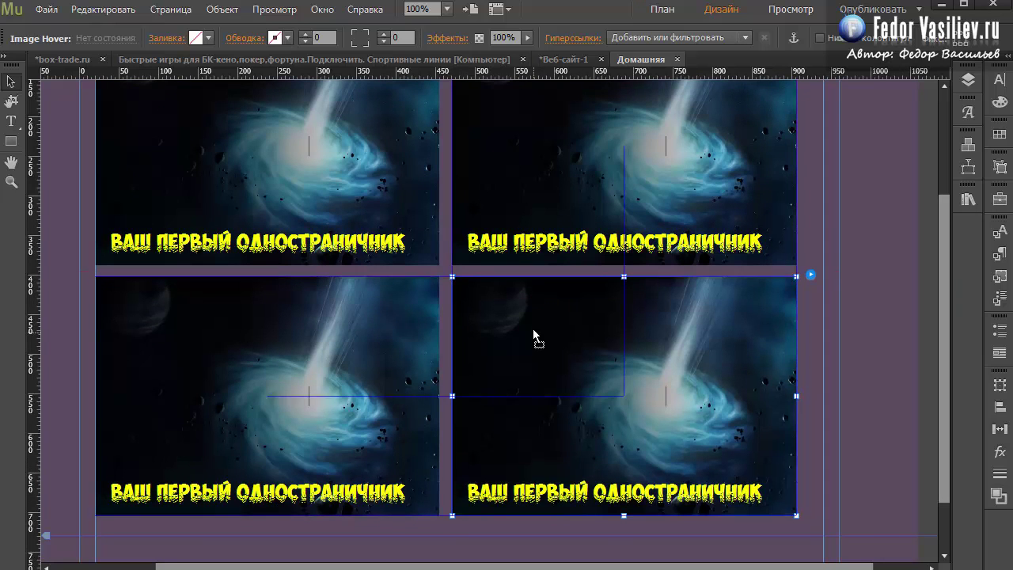
Review the Image Hover options of the upper-right copy and select the lower-left copy
scroll(669, 261, "up", 2)
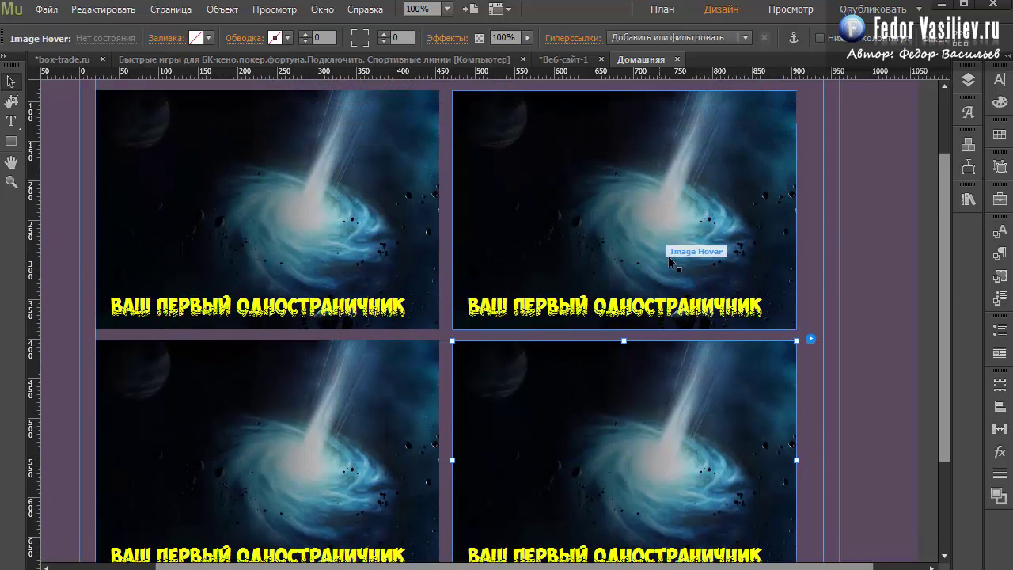
left_click(722, 165)
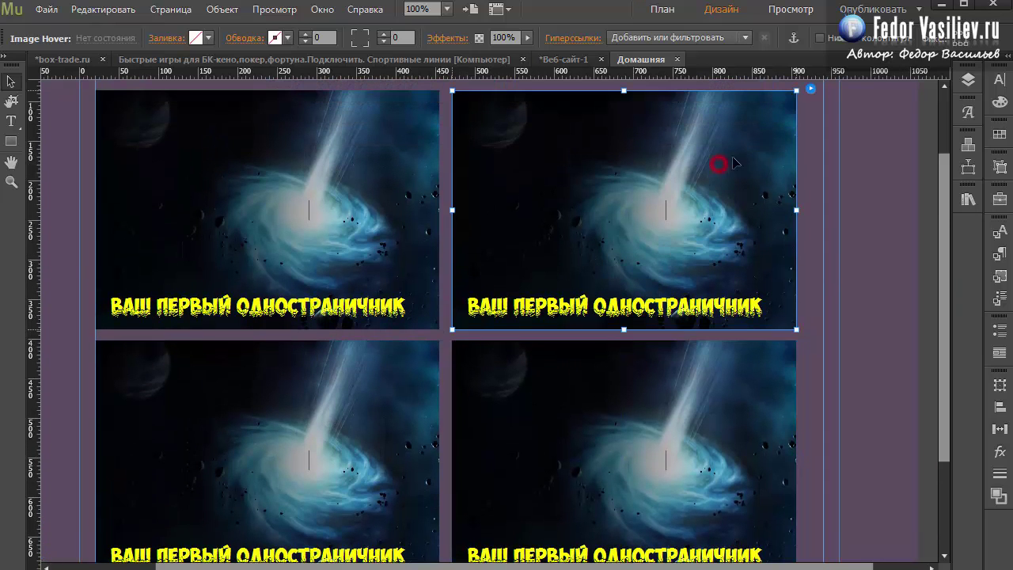
left_click(811, 89)
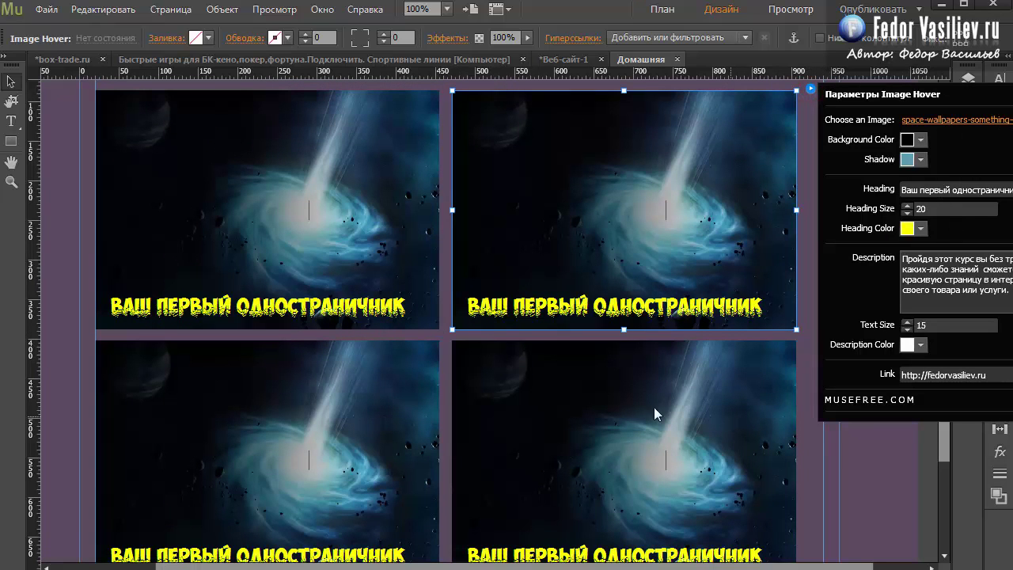
left_click(368, 394)
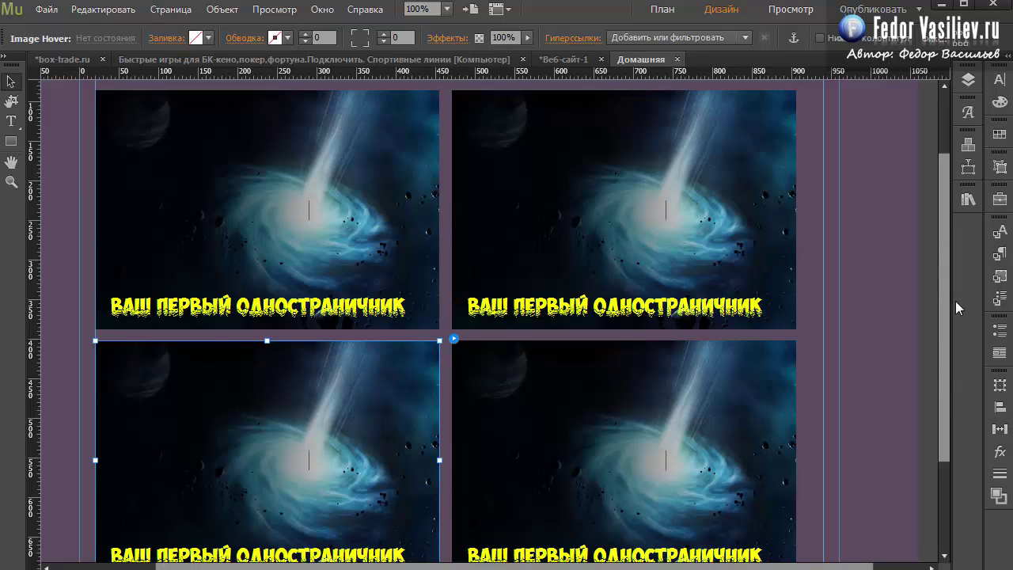
left_click_drag(949, 317, 924, 312)
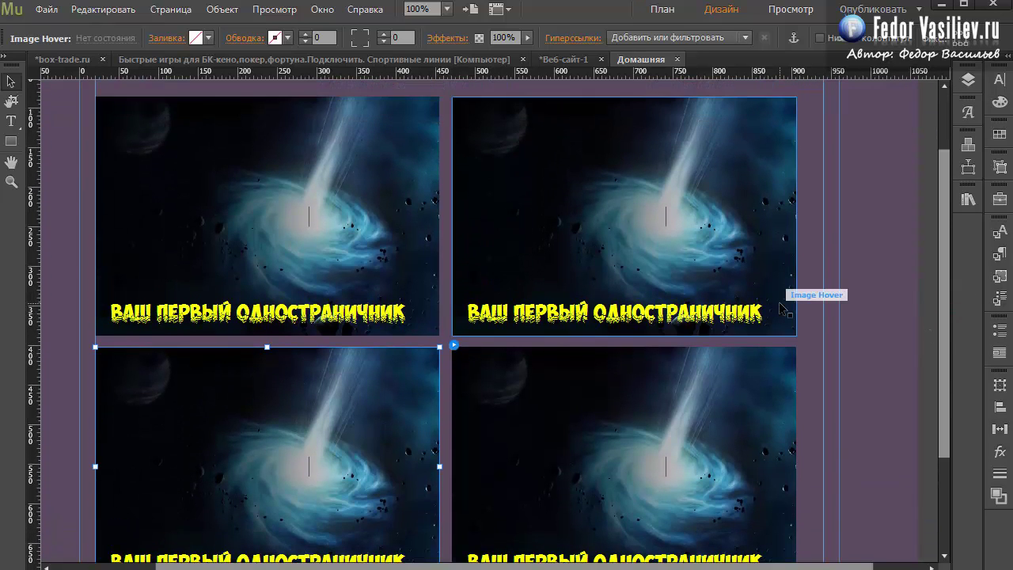